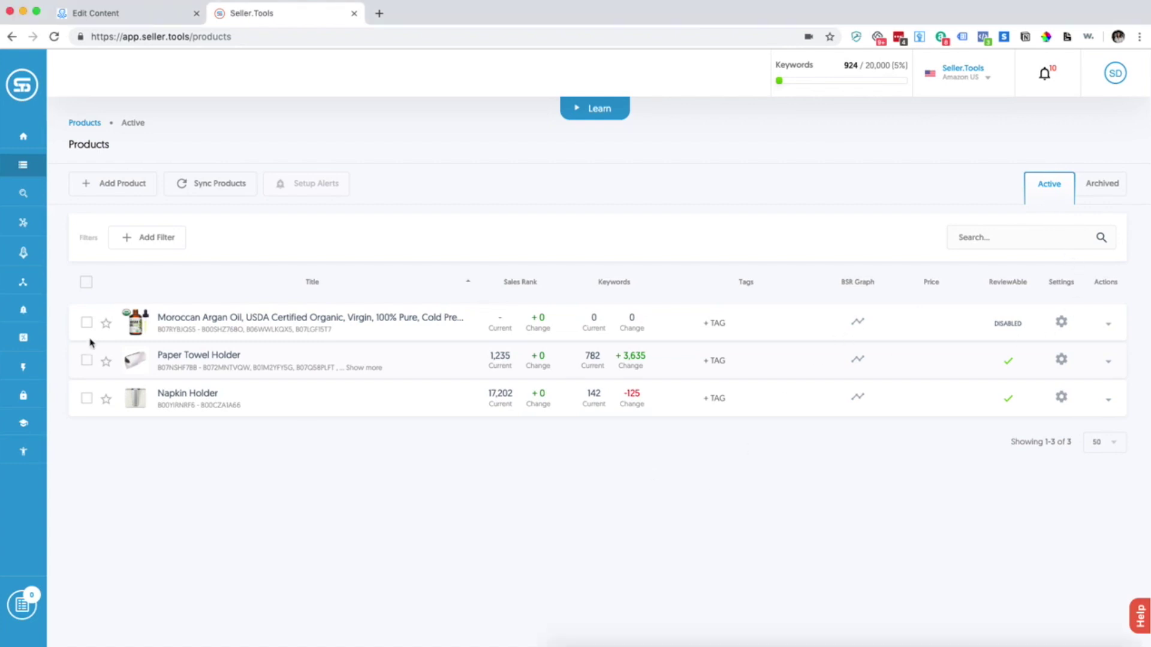
- Create a promotion named 'Test' for Moroccan Argan Oil and advance to its coupons step
{"action": "mouse_move", "coordinate": [38, 261]}
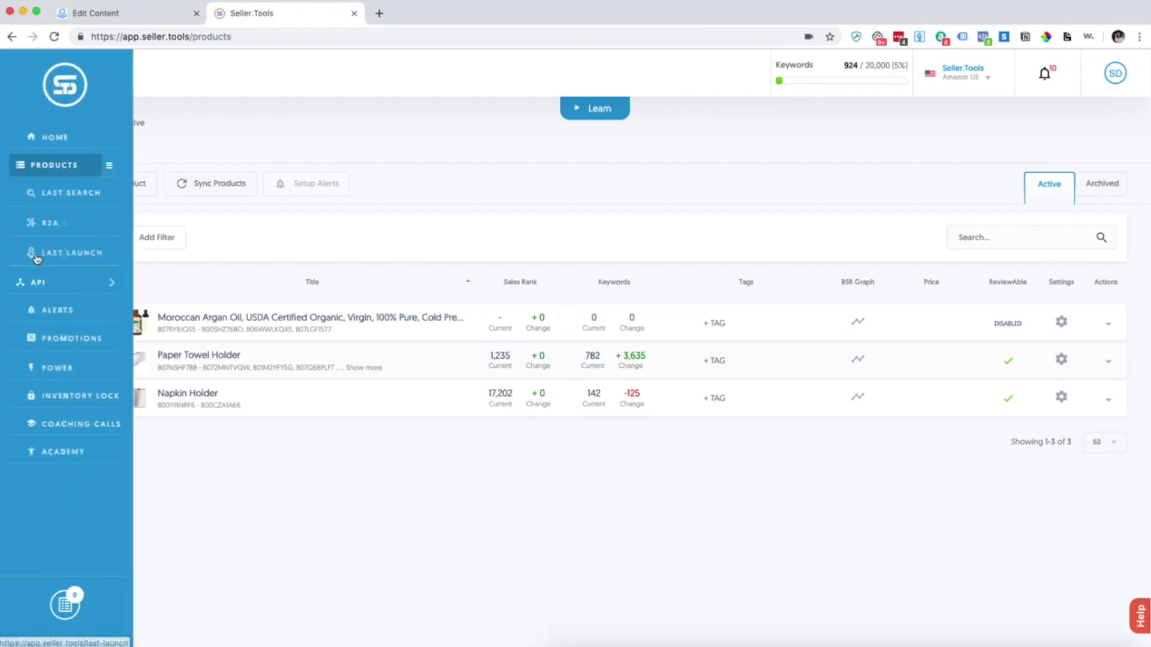
{"action": "left_click", "coordinate": [74, 340]}
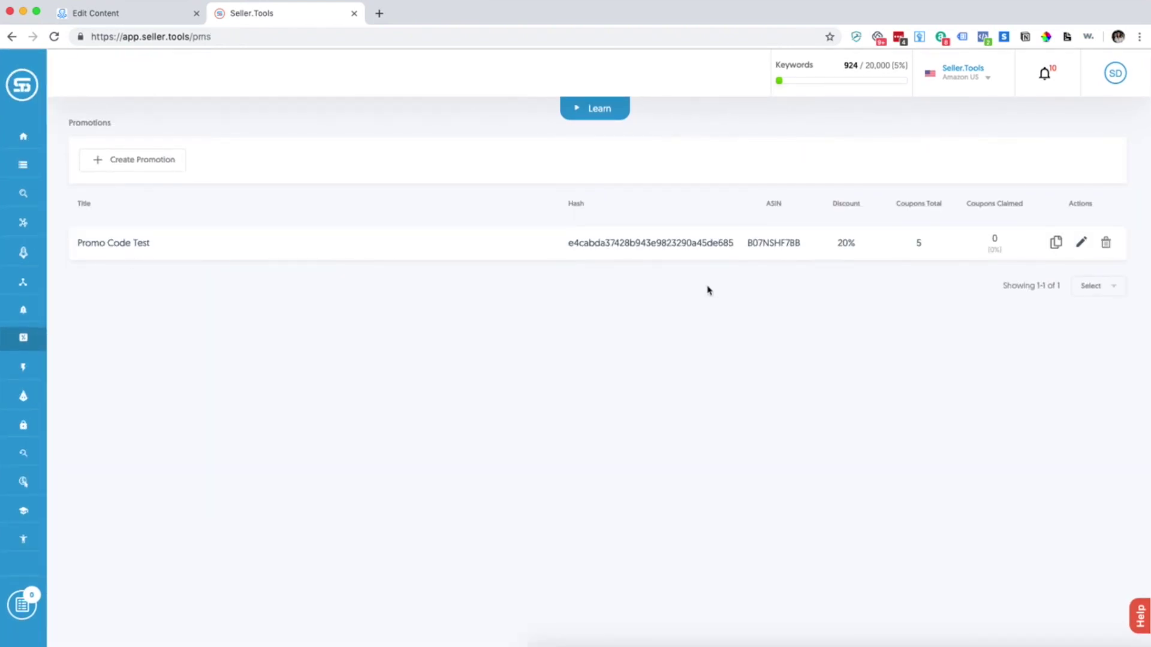
{"action": "left_click", "coordinate": [114, 161]}
{"action": "left_click", "coordinate": [231, 257]}
{"action": "type", "text": "Test"}
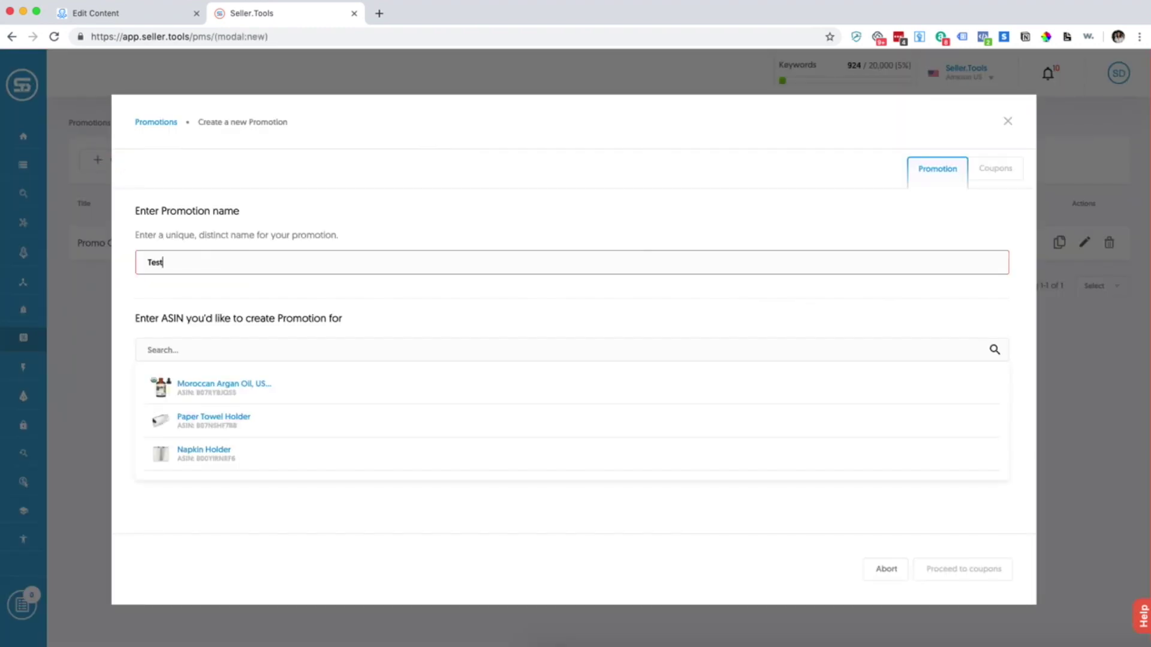
{"action": "left_click", "coordinate": [213, 383]}
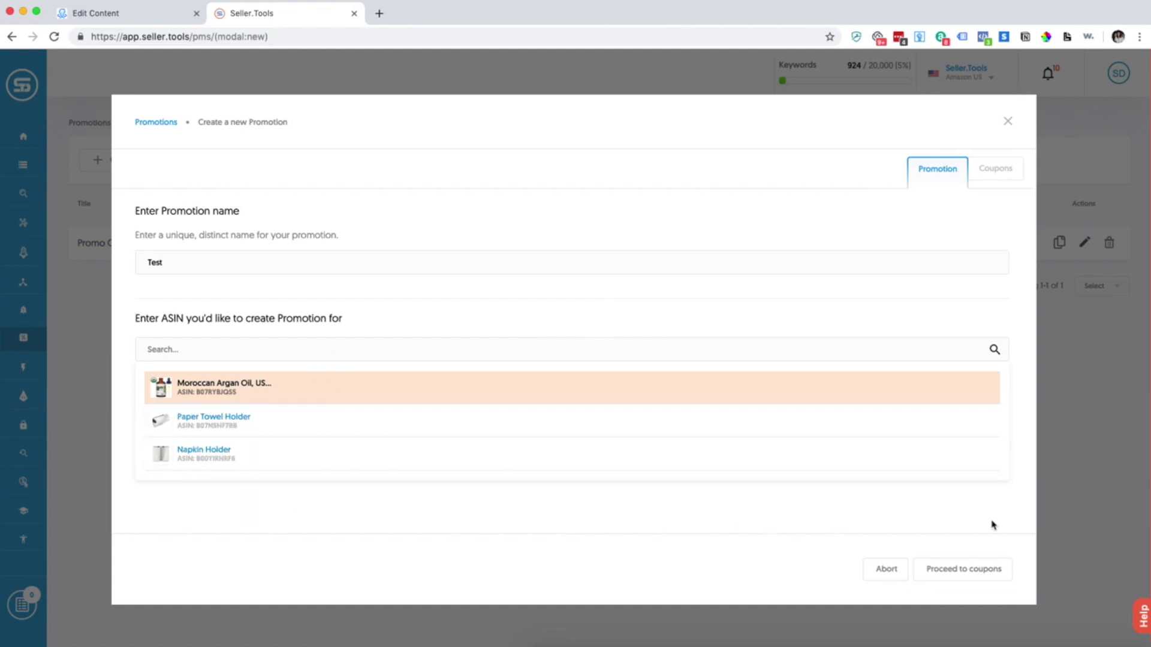
{"action": "left_click", "coordinate": [978, 571]}
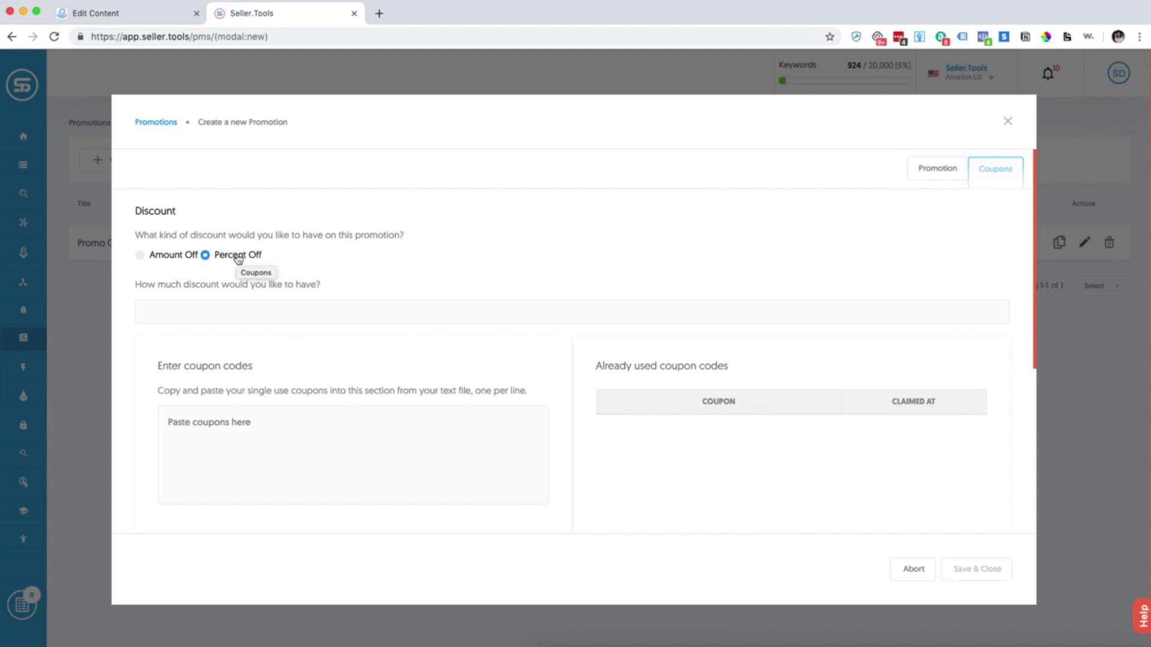
- Set the Percent Off discount to 50
{"action": "left_click", "coordinate": [228, 313]}
{"action": "type", "text": "50"}
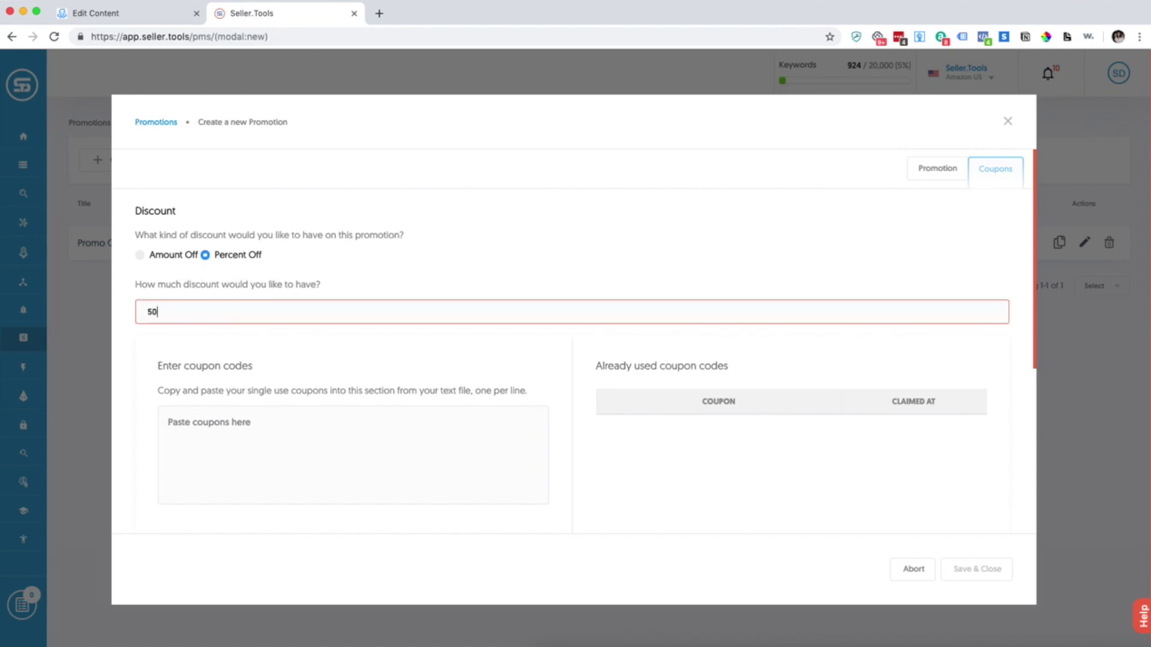
{"action": "left_click", "coordinate": [239, 353]}
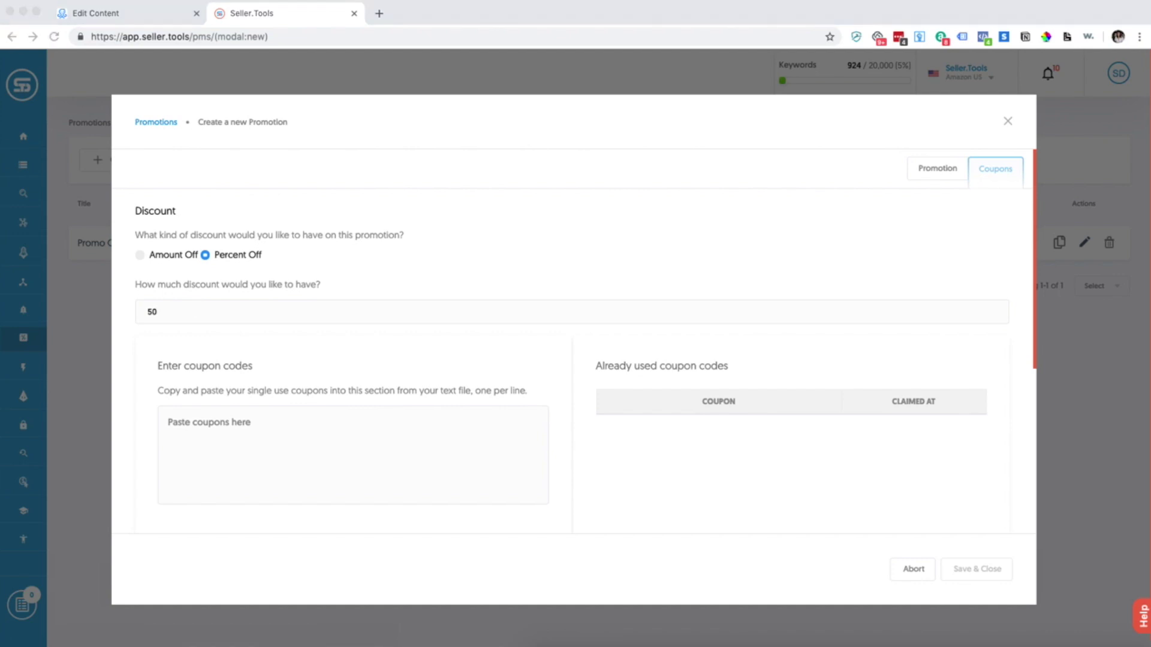
- Paste the ten sample coupon codes and save the promotion
{"action": "scroll", "coordinate": [205, 362], "scroll_direction": "down", "scroll_amount": 3}
{"action": "left_click", "coordinate": [224, 342]}
{"action": "scroll", "coordinate": [218, 344], "scroll_direction": "up", "scroll_amount": 3}
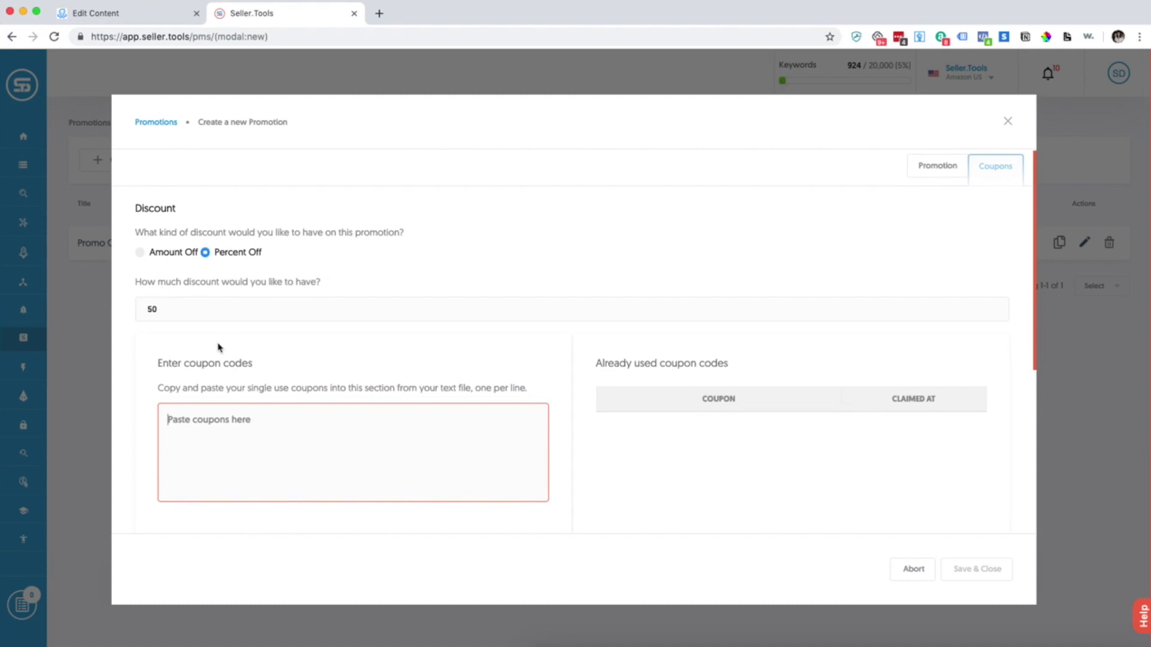
{"action": "type", "text": "Sample code 1 Sample code 2 Sample code 3 Sample code 4 Sample code 5 Sample code 6 Sample code 7 Sample code 8 Sample code 9 Sample code 10"}
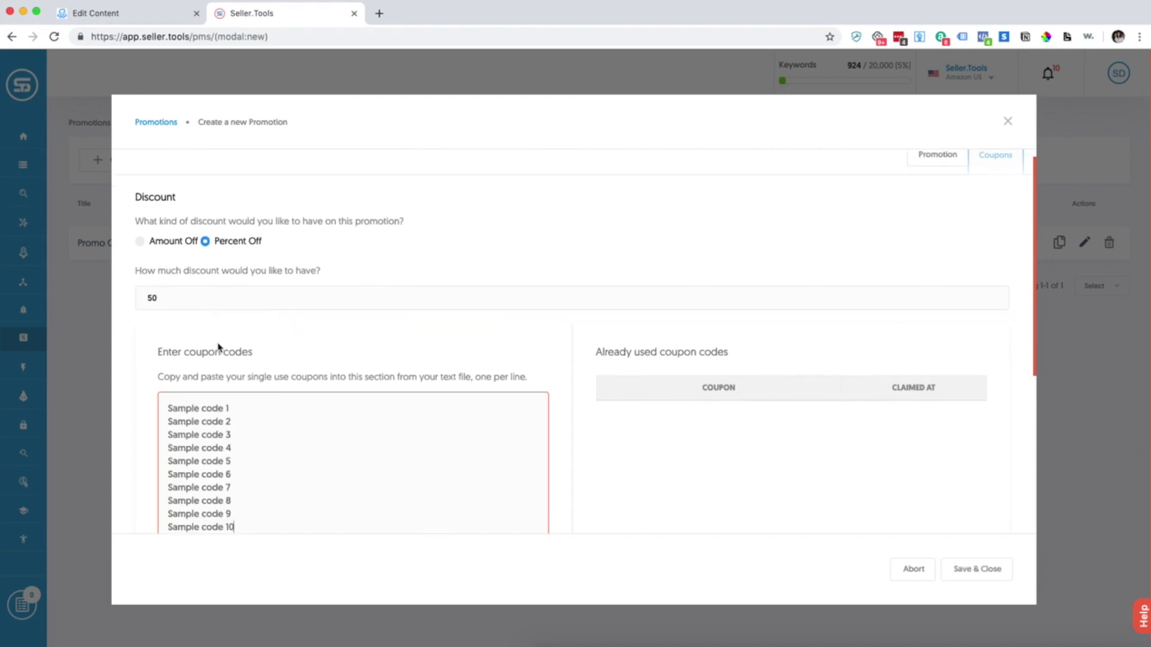
{"action": "scroll", "coordinate": [249, 437], "scroll_direction": "down", "scroll_amount": 1}
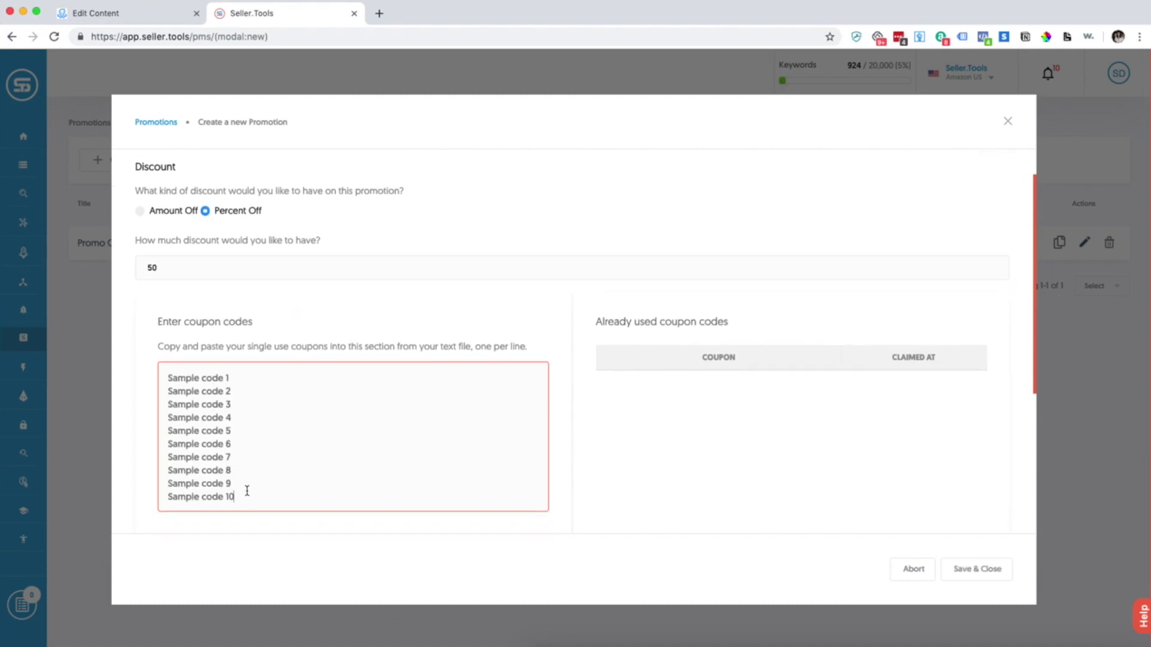
{"action": "scroll", "coordinate": [247, 492], "scroll_direction": "up", "scroll_amount": 2}
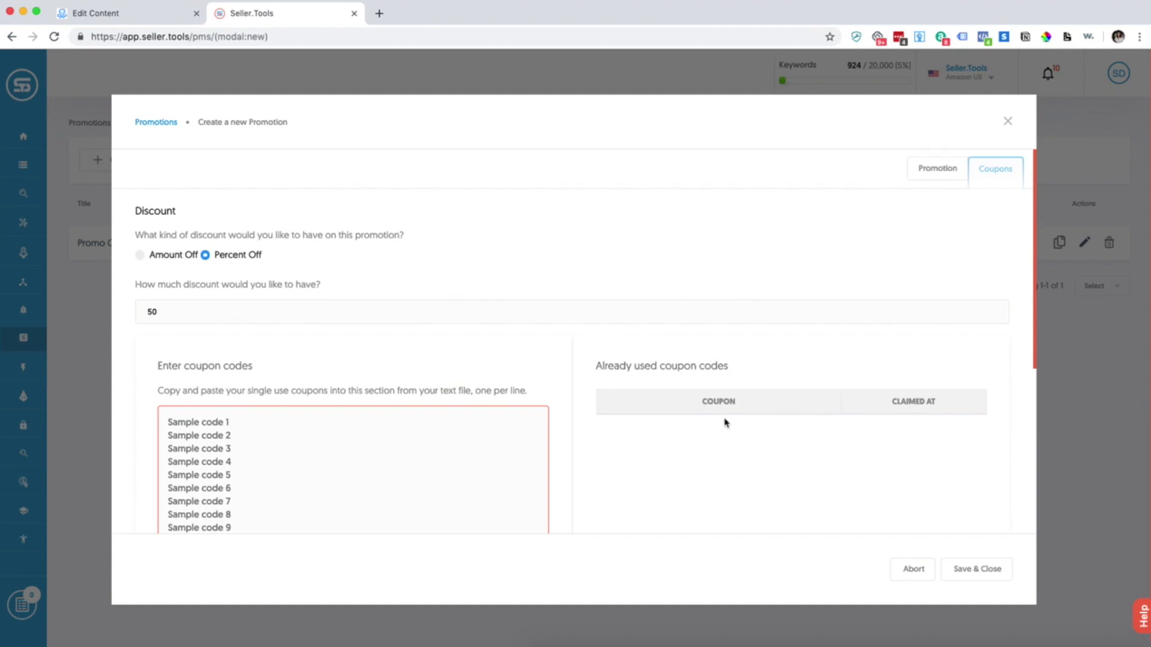
{"action": "scroll", "coordinate": [723, 413], "scroll_direction": "down", "scroll_amount": 4}
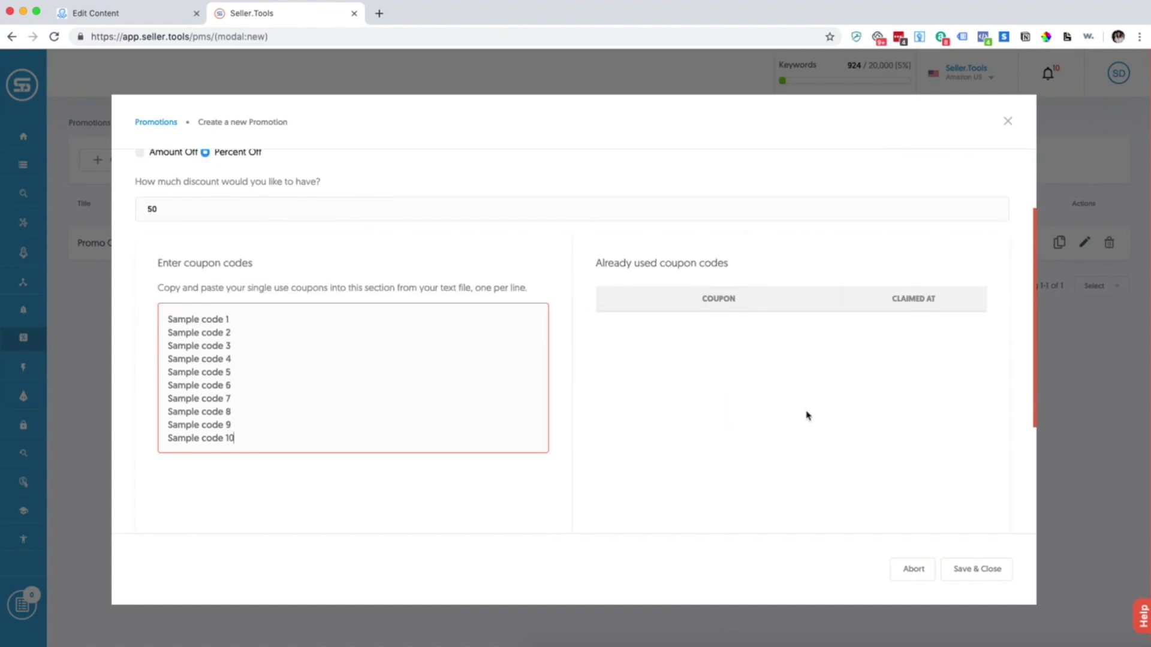
{"action": "scroll", "coordinate": [794, 404], "scroll_direction": "up", "scroll_amount": 3}
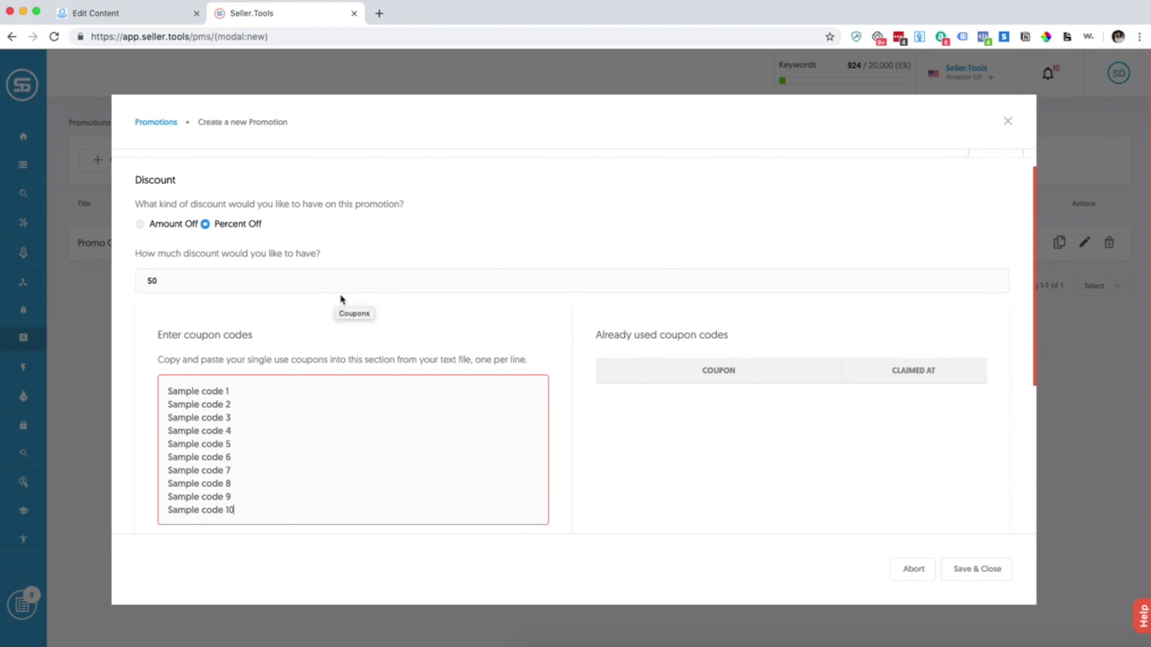
{"action": "left_click", "coordinate": [983, 571]}
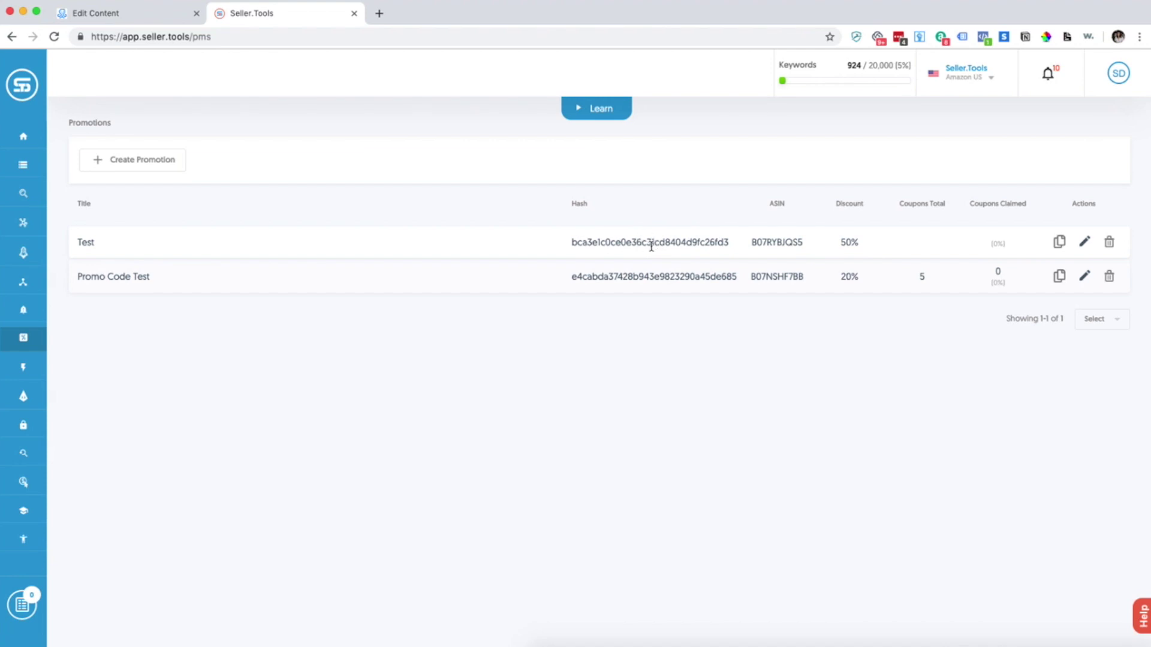
- In ManyChat, save the coupon-claim request and hide the Get Coupon Code details
{"action": "left_click", "coordinate": [165, 13]}
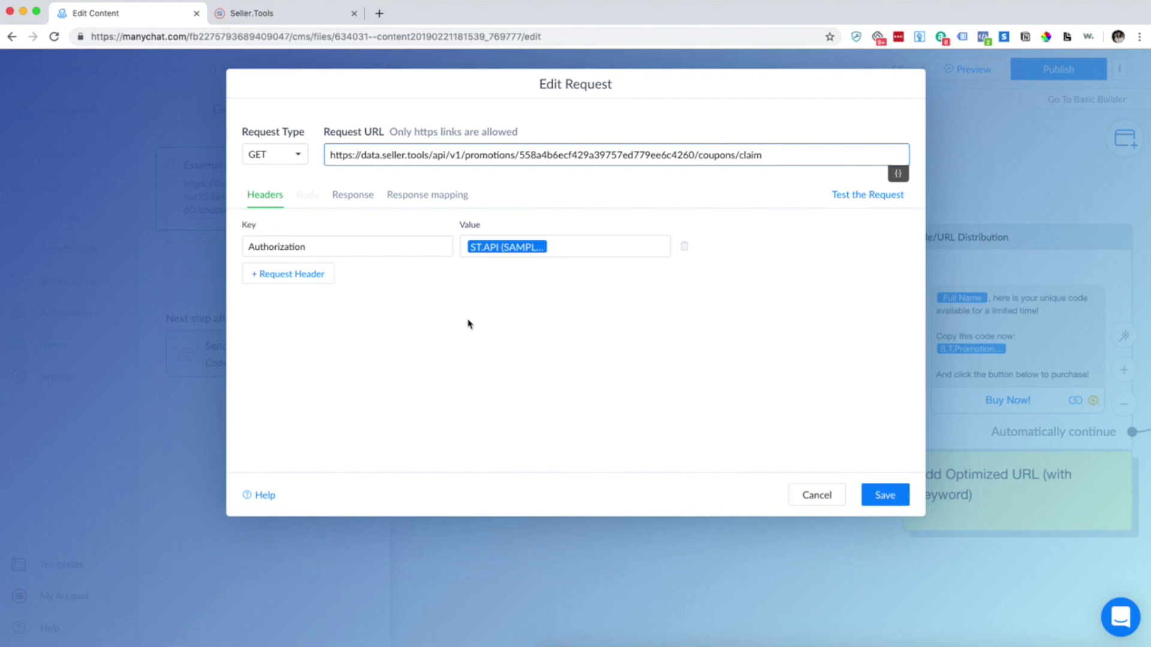
{"action": "left_click", "coordinate": [885, 495]}
{"action": "scroll", "coordinate": [916, 414], "scroll_direction": "down", "scroll_amount": 5}
{"action": "scroll", "coordinate": [688, 390], "scroll_direction": "up", "scroll_amount": 2}
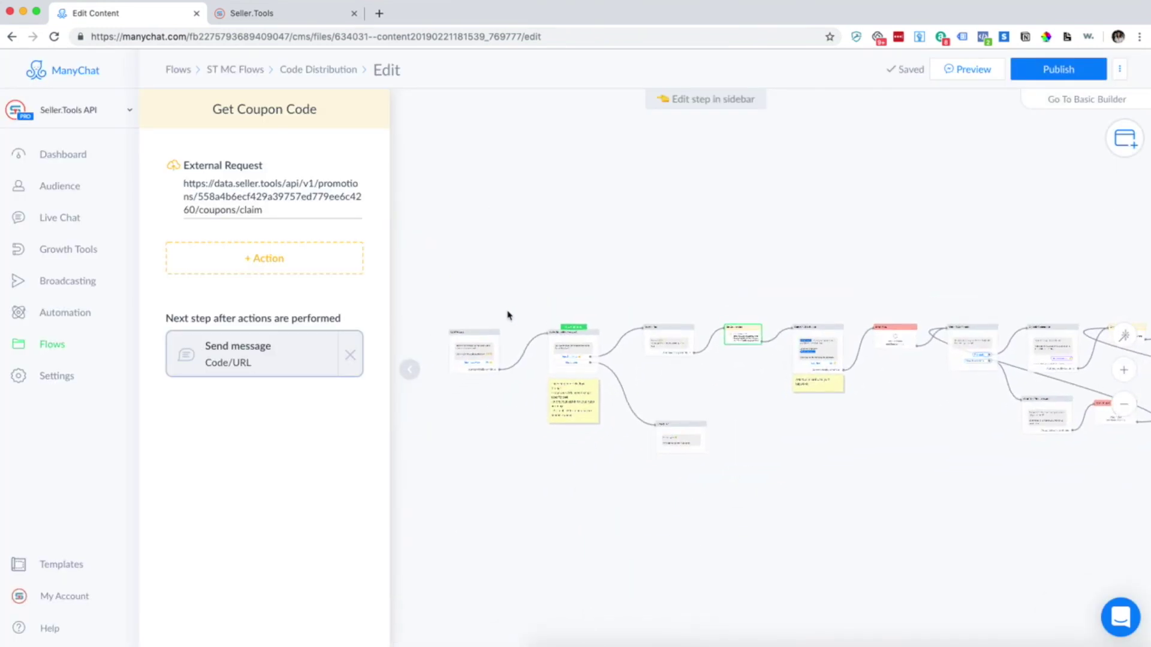
{"action": "left_click", "coordinate": [409, 369]}
- Pan past Code Distribution Message 1 and Answer - Yes to open the Get Coupon Code step
{"action": "scroll", "coordinate": [466, 380], "scroll_direction": "up", "scroll_amount": 3}
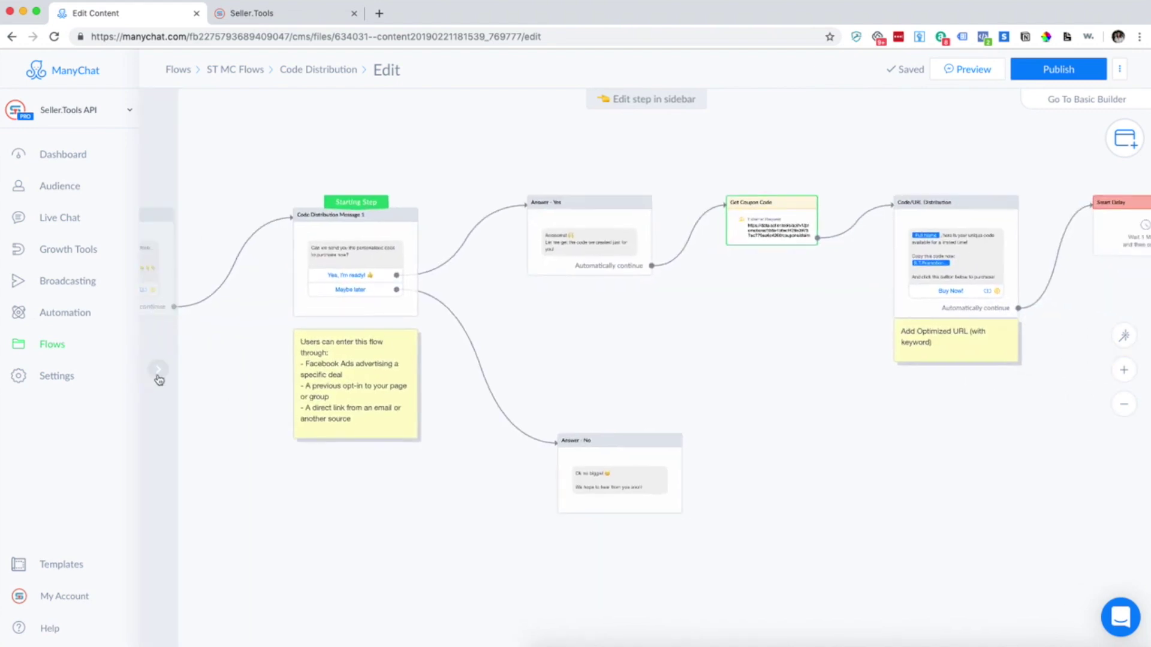
{"action": "scroll", "coordinate": [503, 315], "scroll_direction": "up", "scroll_amount": 3}
{"action": "left_click_drag", "start_coordinate": [539, 289], "coordinate": [530, 315]}
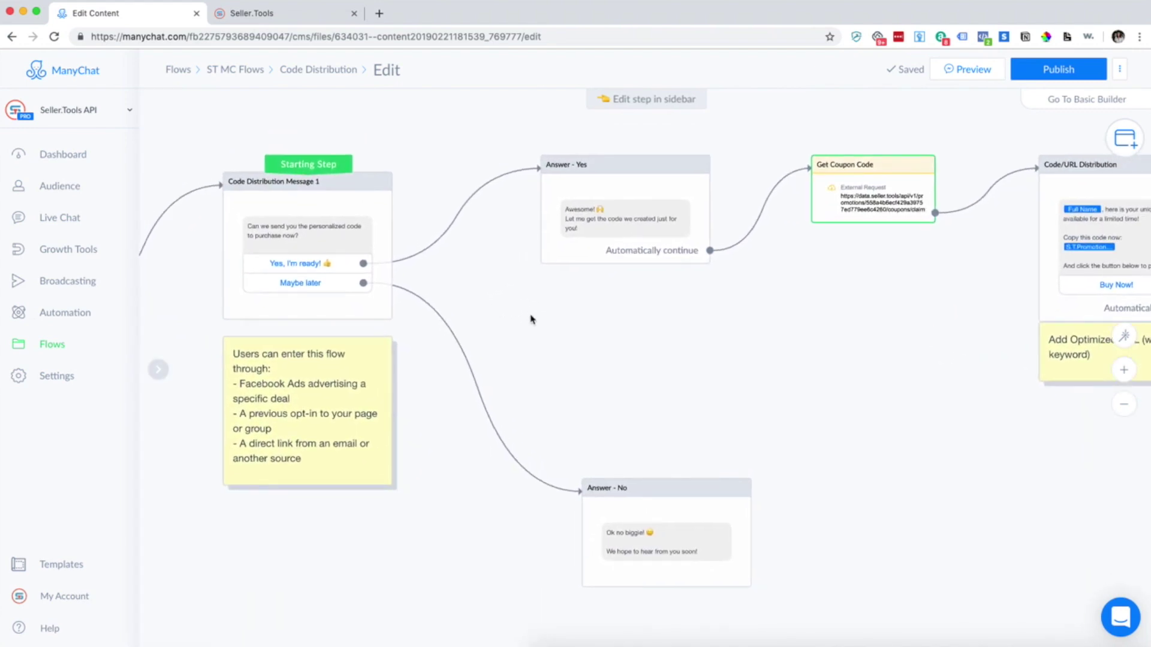
{"action": "left_click", "coordinate": [258, 237]}
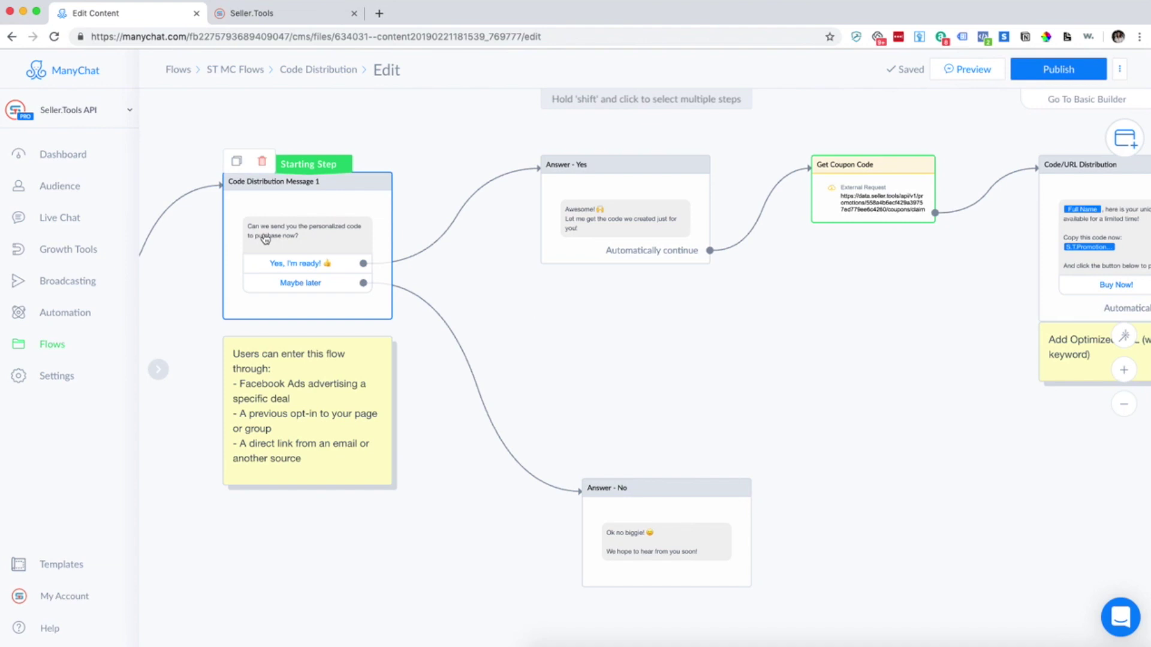
{"action": "scroll", "coordinate": [281, 232], "scroll_direction": "up", "scroll_amount": 2}
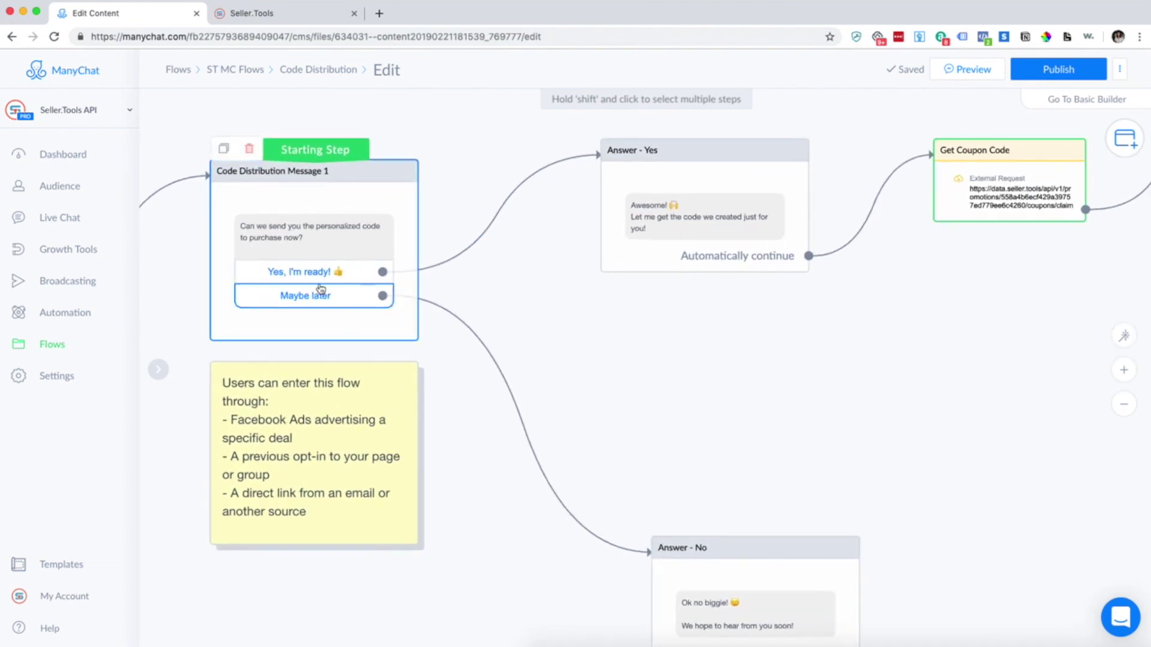
{"action": "scroll", "coordinate": [547, 413], "scroll_direction": "down", "scroll_amount": 1}
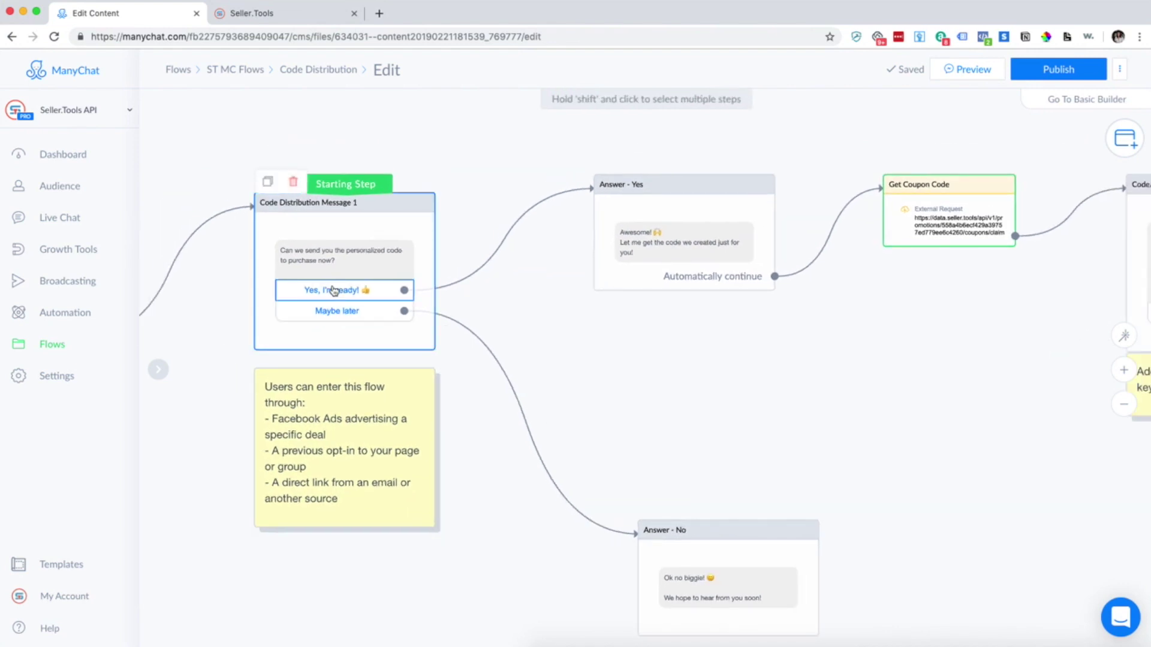
{"action": "left_click_drag", "start_coordinate": [648, 327], "coordinate": [447, 340]}
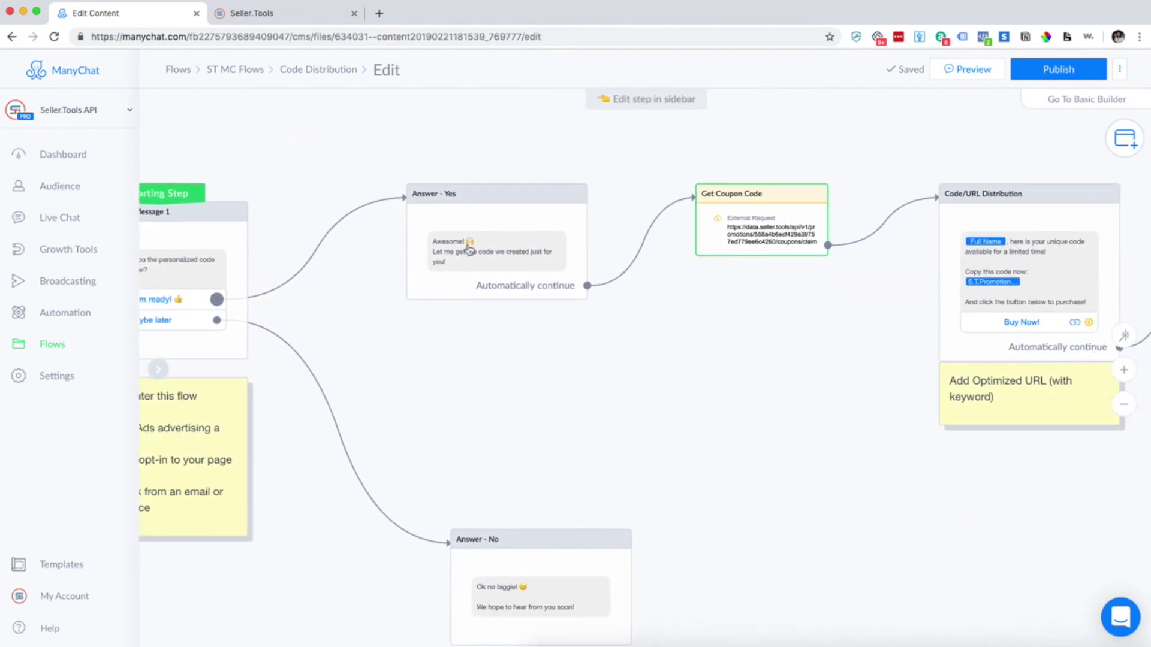
{"action": "left_click", "coordinate": [496, 284]}
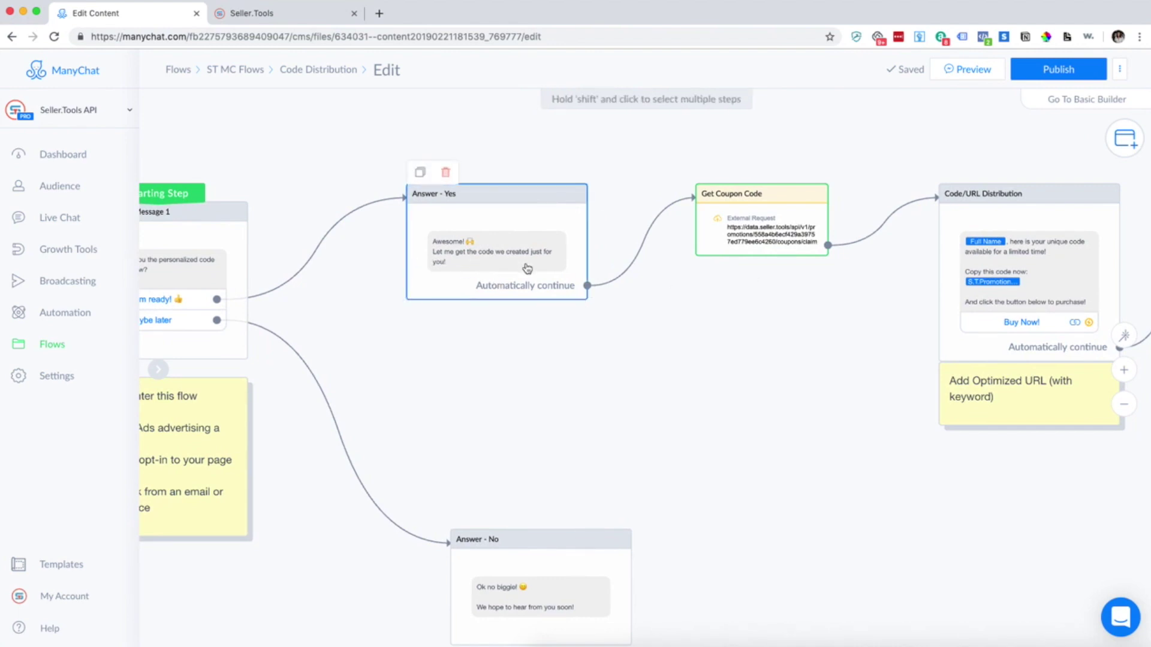
{"action": "left_click_drag", "start_coordinate": [767, 298], "coordinate": [483, 308]}
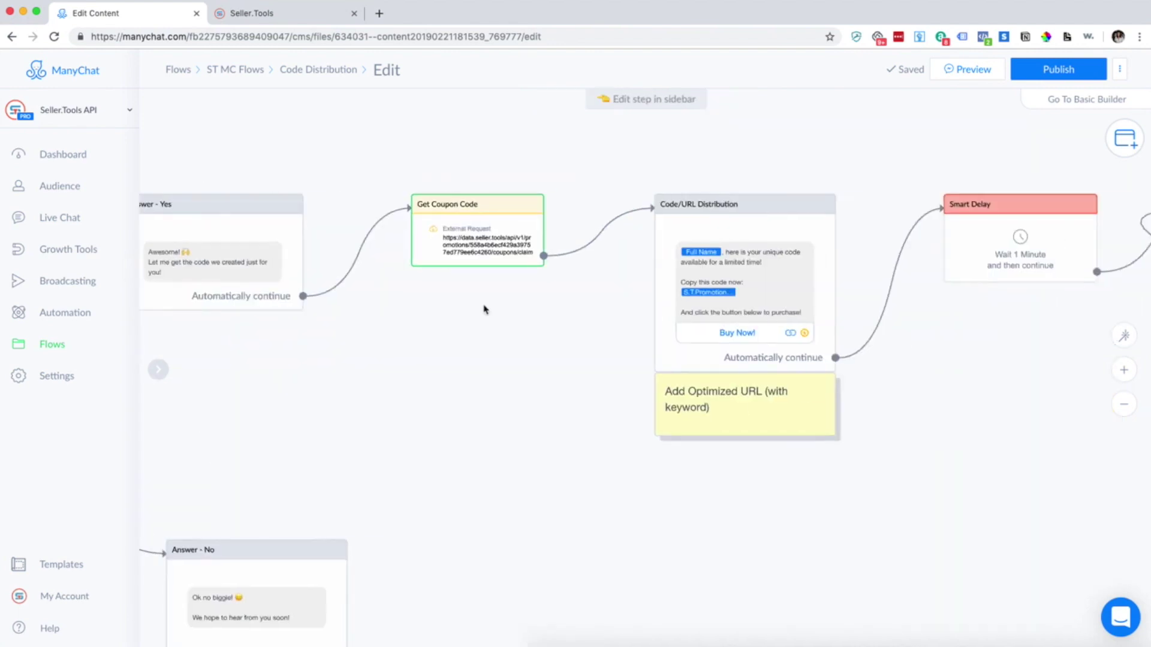
{"action": "left_click", "coordinate": [449, 237]}
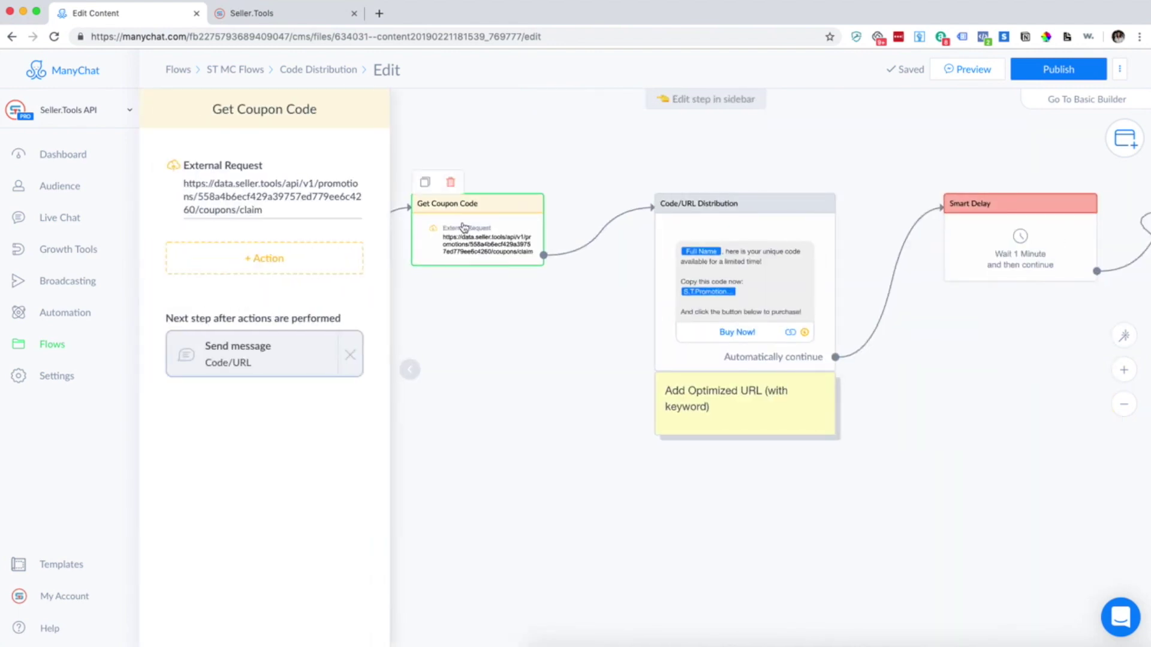
- Swap the promotion ID in the Get Coupon Code request URL for the Test promotion's hash
{"action": "left_click", "coordinate": [253, 183]}
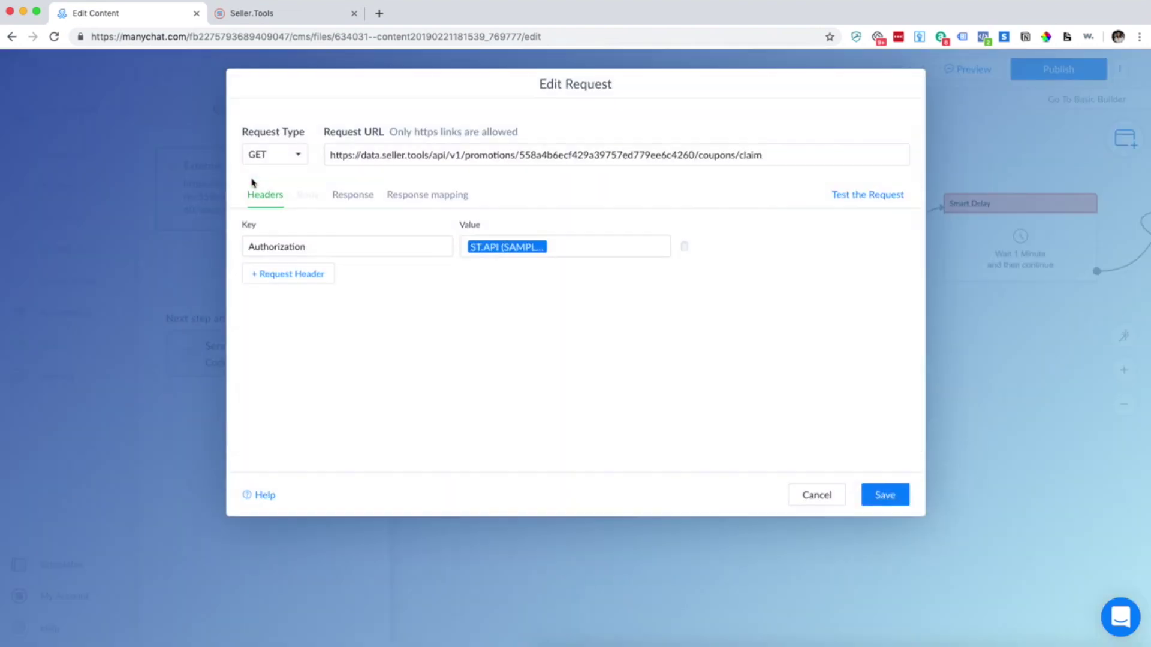
{"action": "left_click", "coordinate": [600, 154]}
{"action": "left_click", "coordinate": [541, 276]}
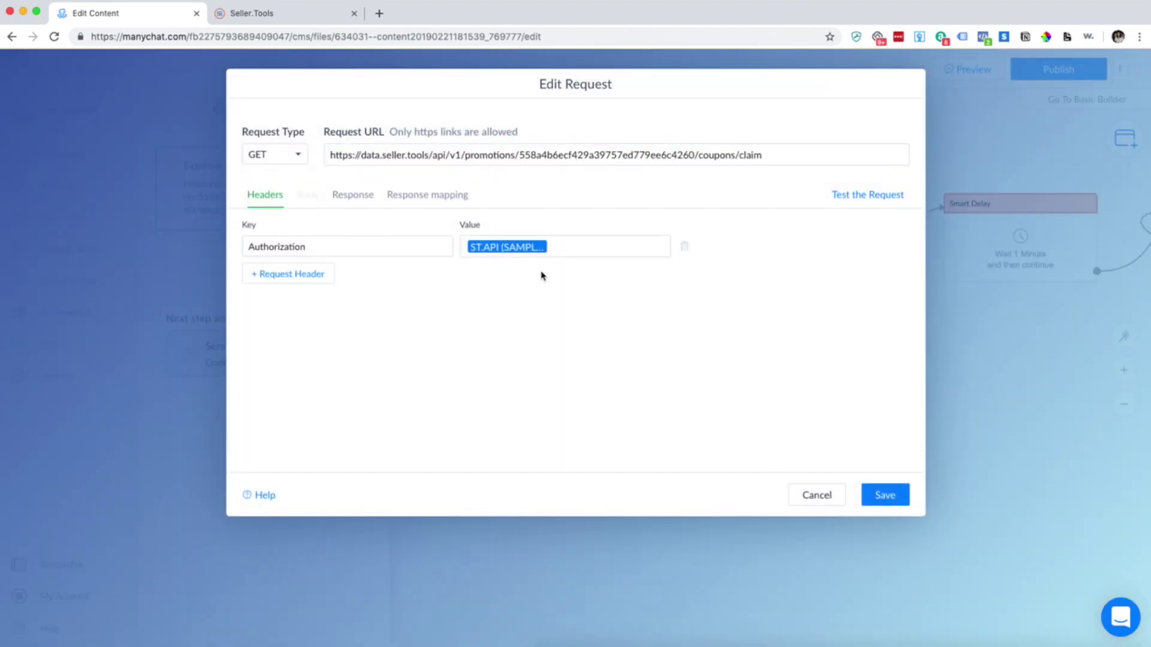
{"action": "double_click", "coordinate": [592, 154]}
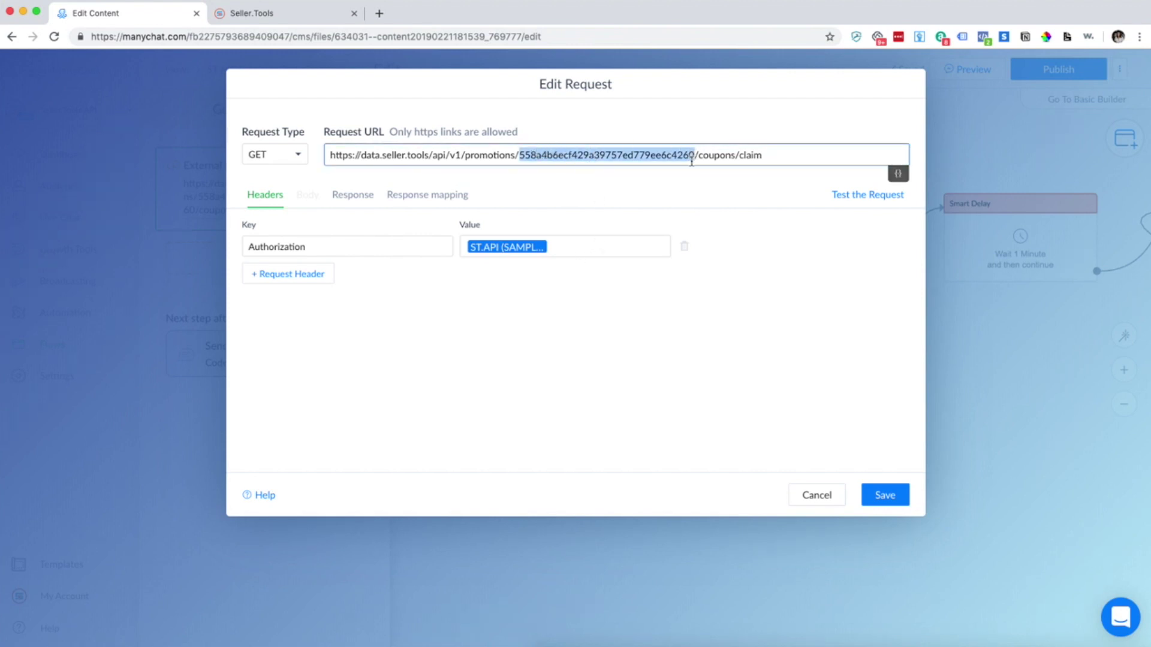
{"action": "left_click", "coordinate": [298, 17]}
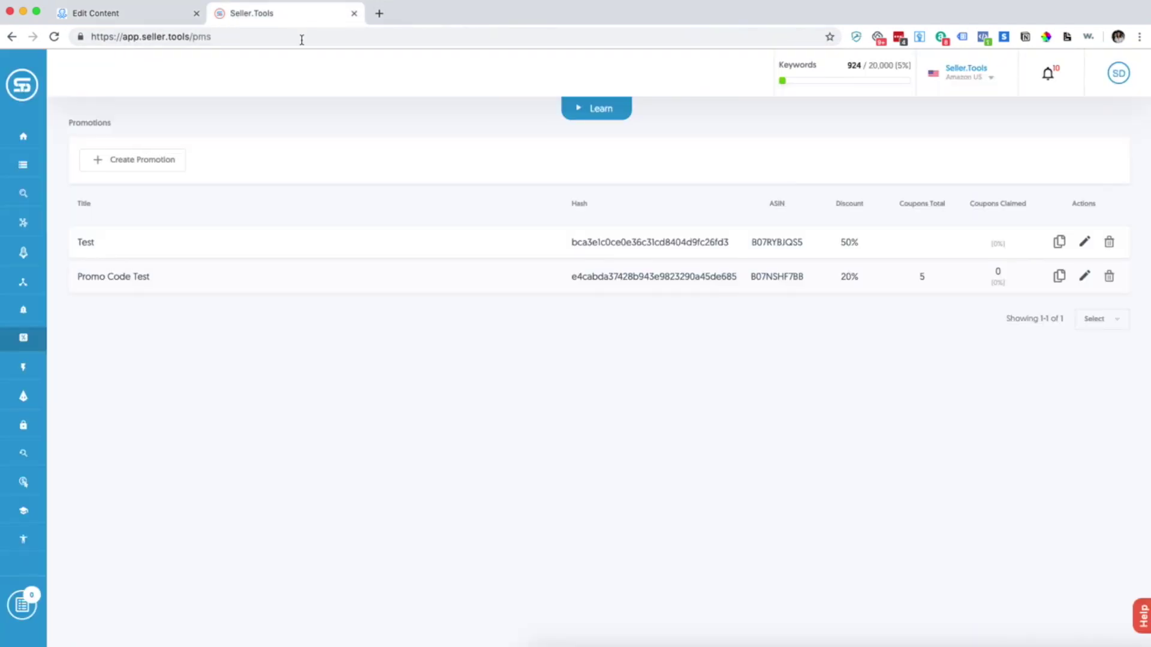
{"action": "double_click", "coordinate": [659, 242]}
{"action": "key", "text": "ctrl+c"}
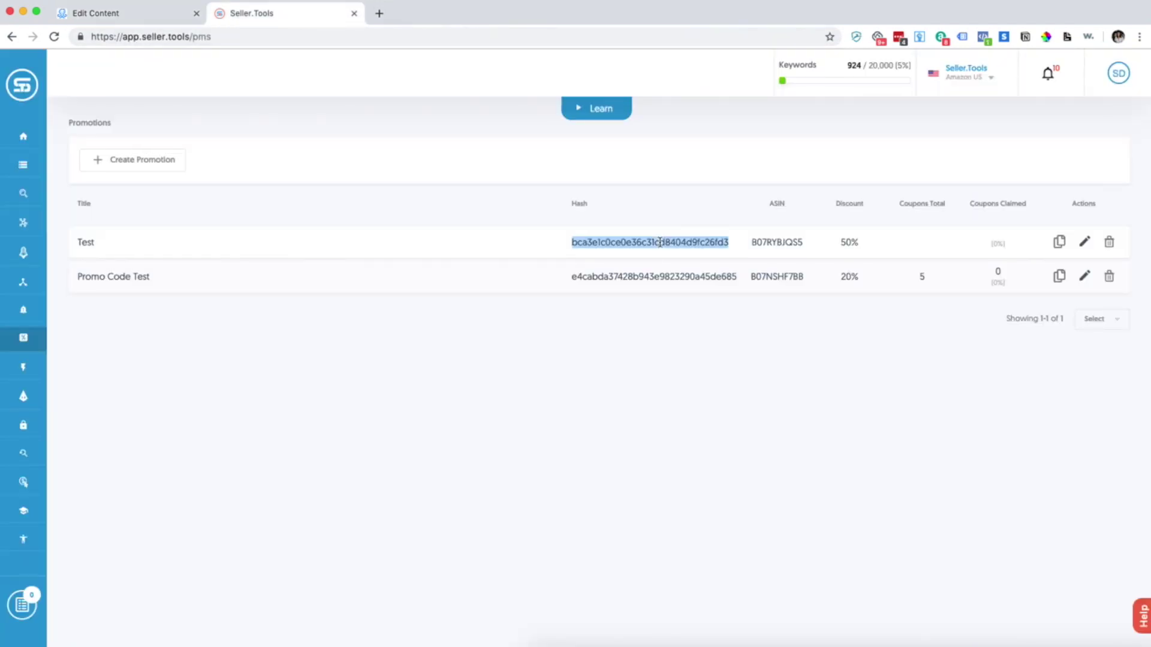
{"action": "left_click", "coordinate": [106, 12]}
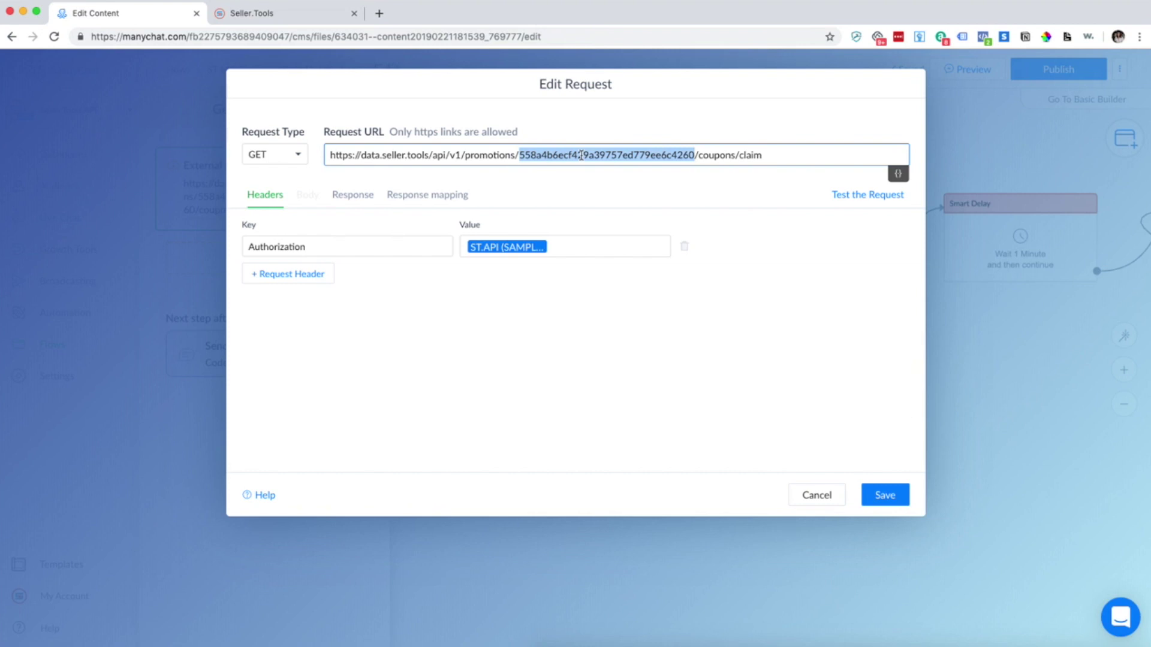
{"action": "key", "text": "ctrl+v"}
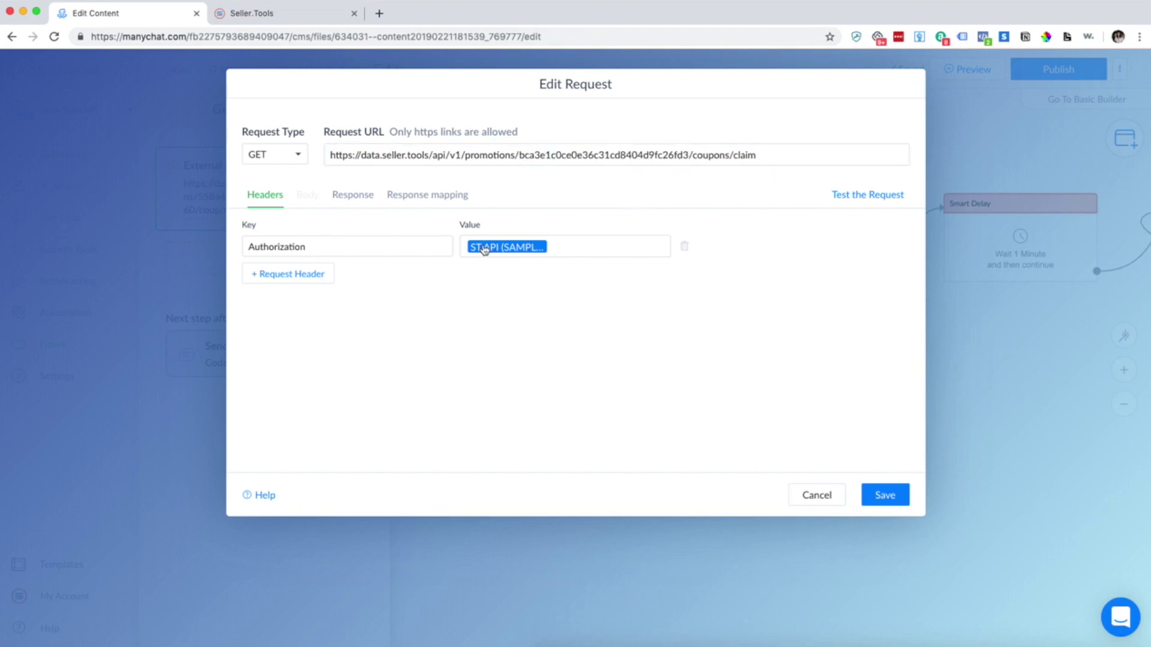
{"action": "left_click", "coordinate": [484, 247]}
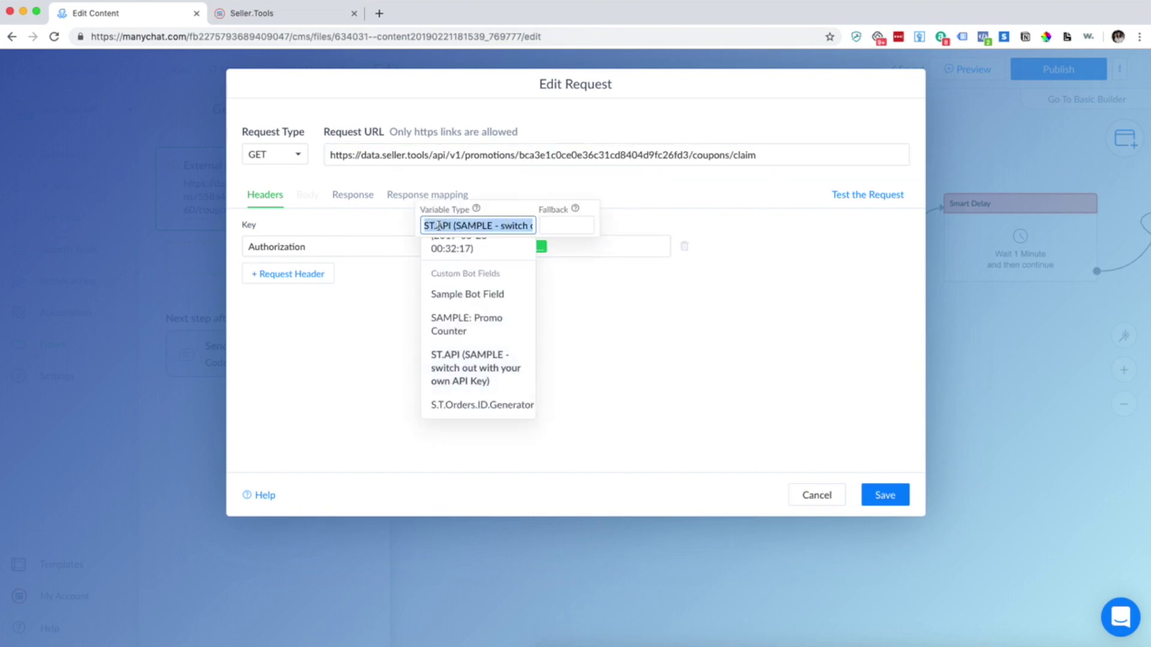
{"action": "left_click", "coordinate": [586, 249]}
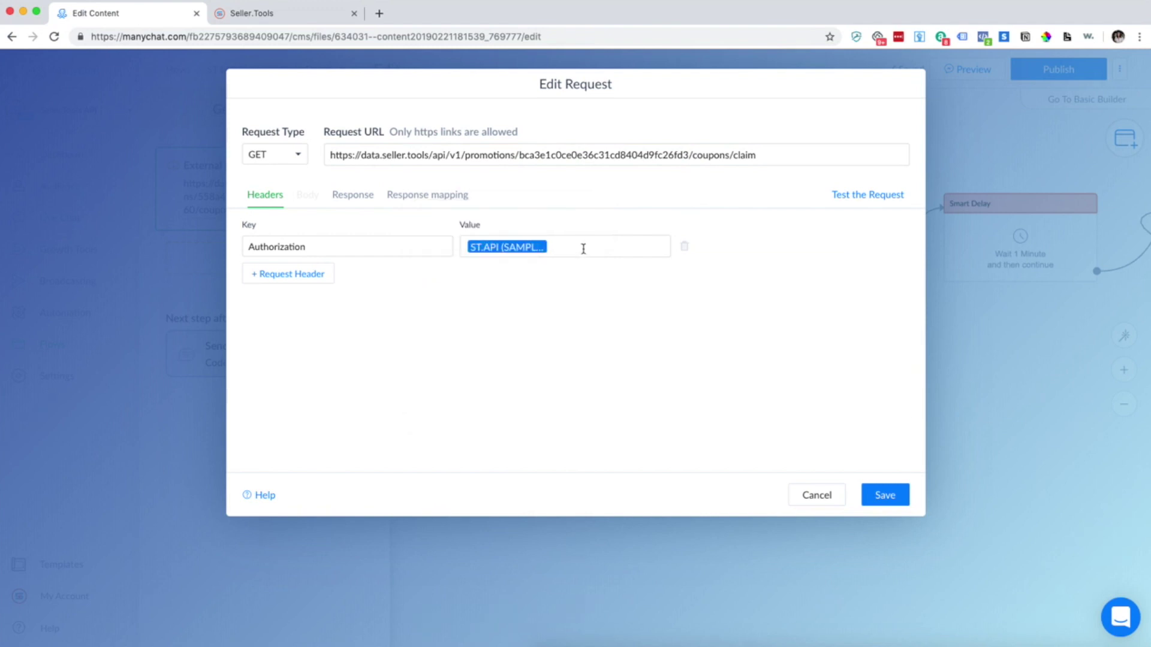
{"action": "left_click", "coordinate": [508, 252]}
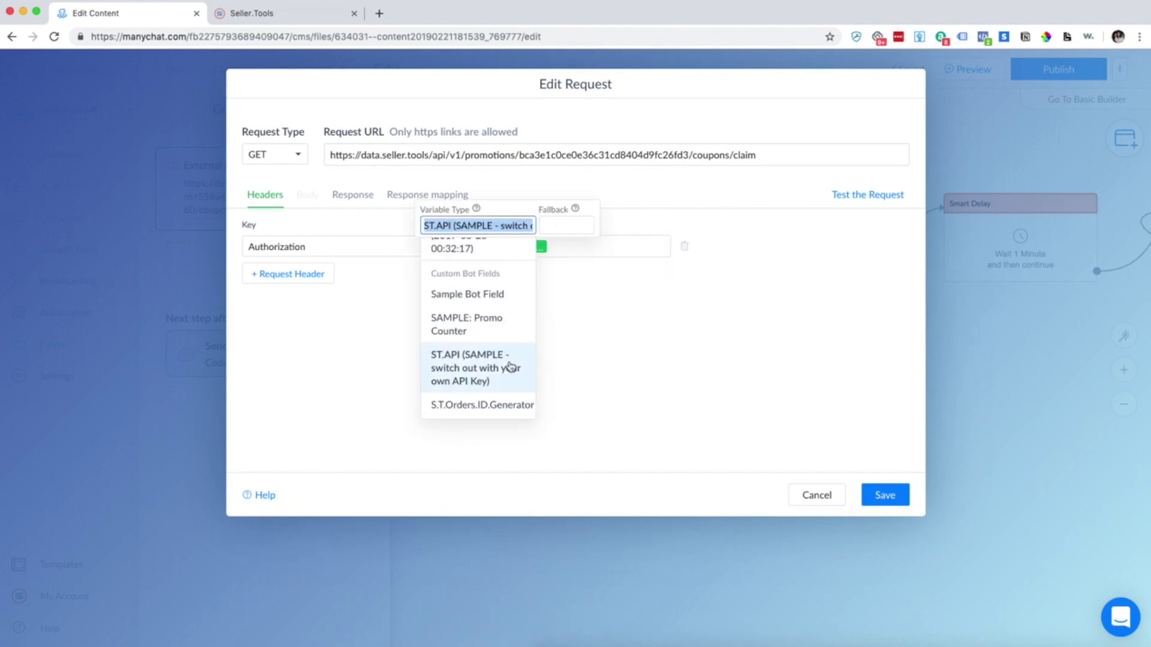
{"action": "left_click", "coordinate": [622, 249]}
{"action": "left_click", "coordinate": [604, 246]}
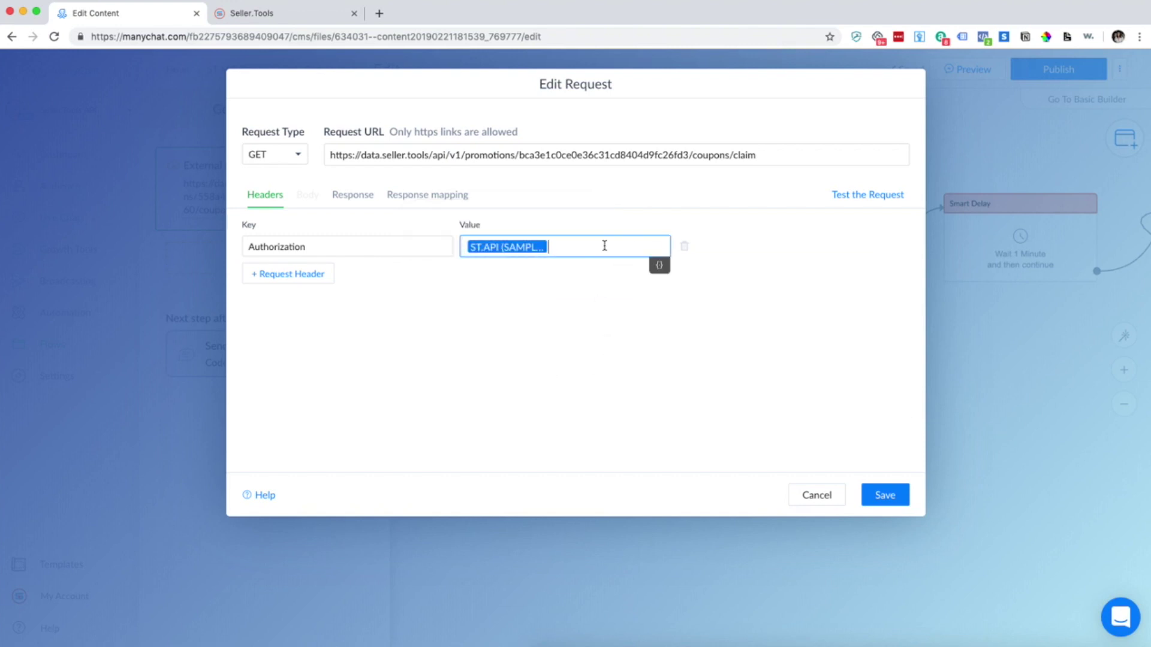
{"action": "left_click", "coordinate": [865, 196]}
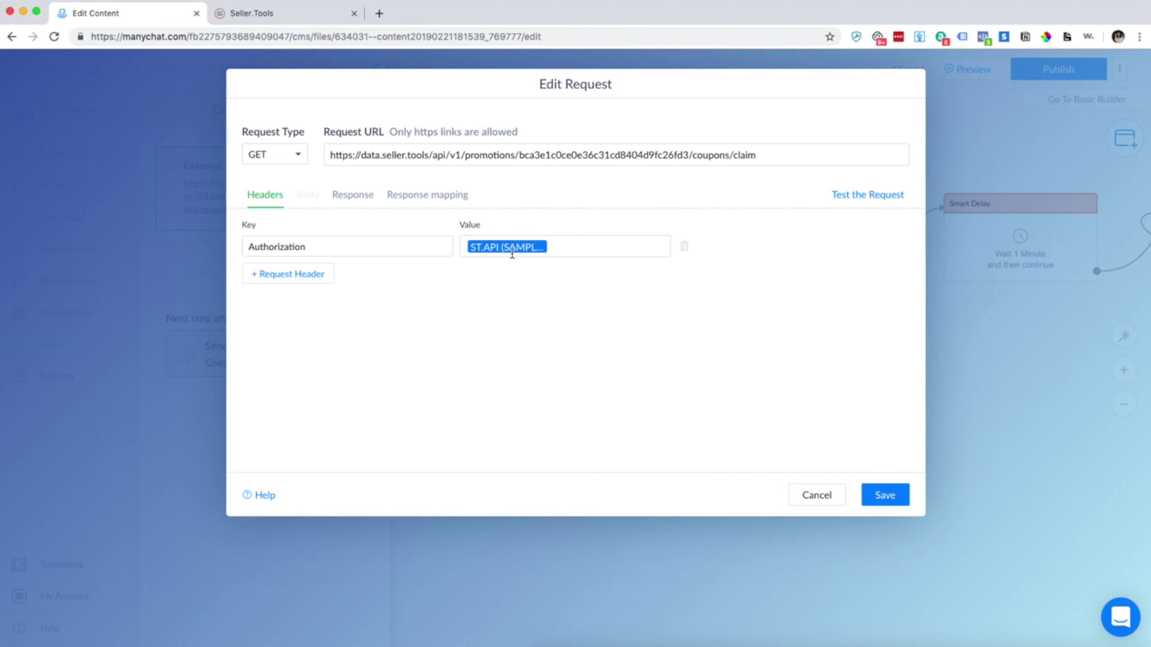
- Test the coupon claim request and confirm a 200 OK response claiming Sample code 2
{"action": "left_click", "coordinate": [883, 197]}
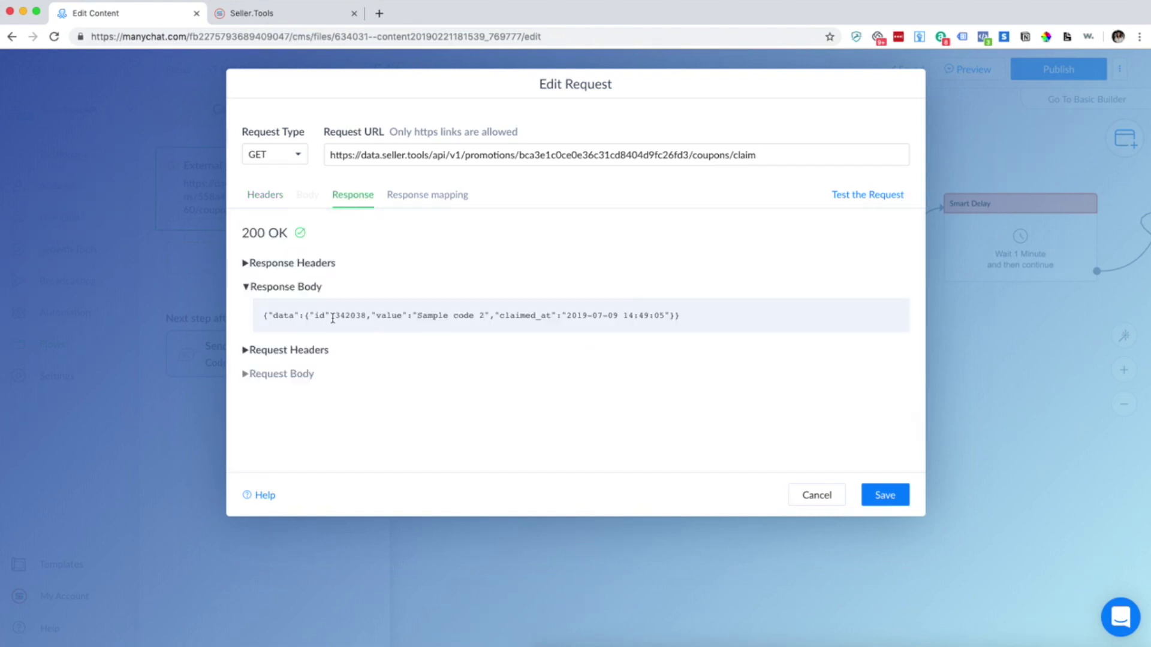
{"action": "left_click_drag", "start_coordinate": [308, 318], "coordinate": [707, 324]}
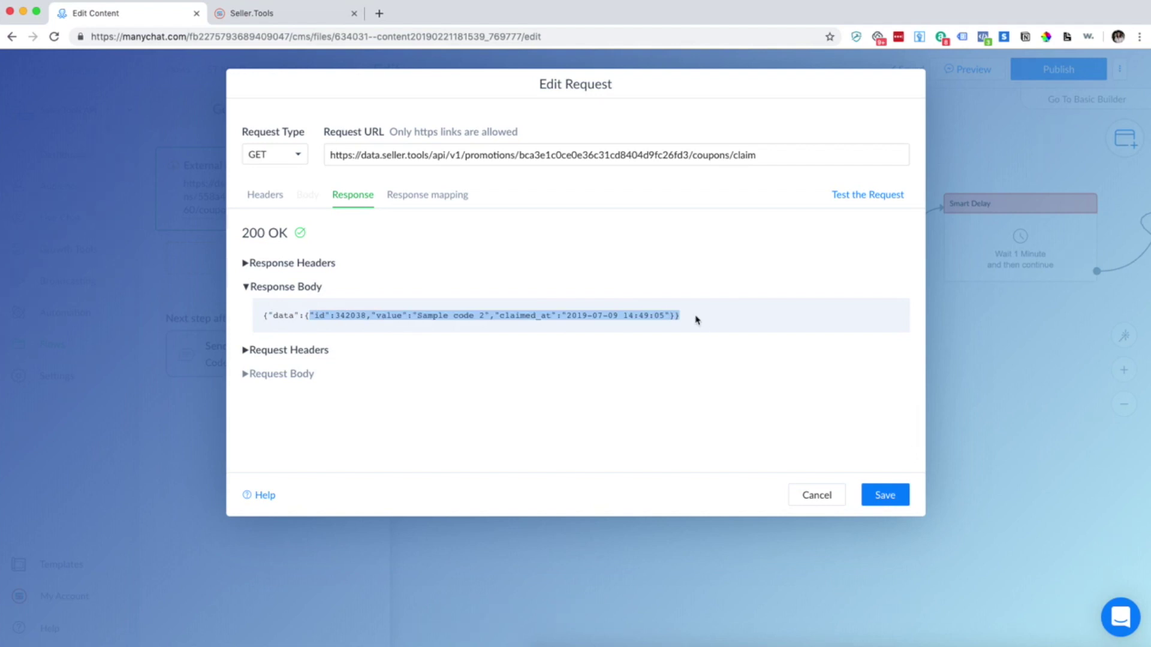
{"action": "left_click", "coordinate": [694, 319]}
{"action": "left_click", "coordinate": [290, 14]}
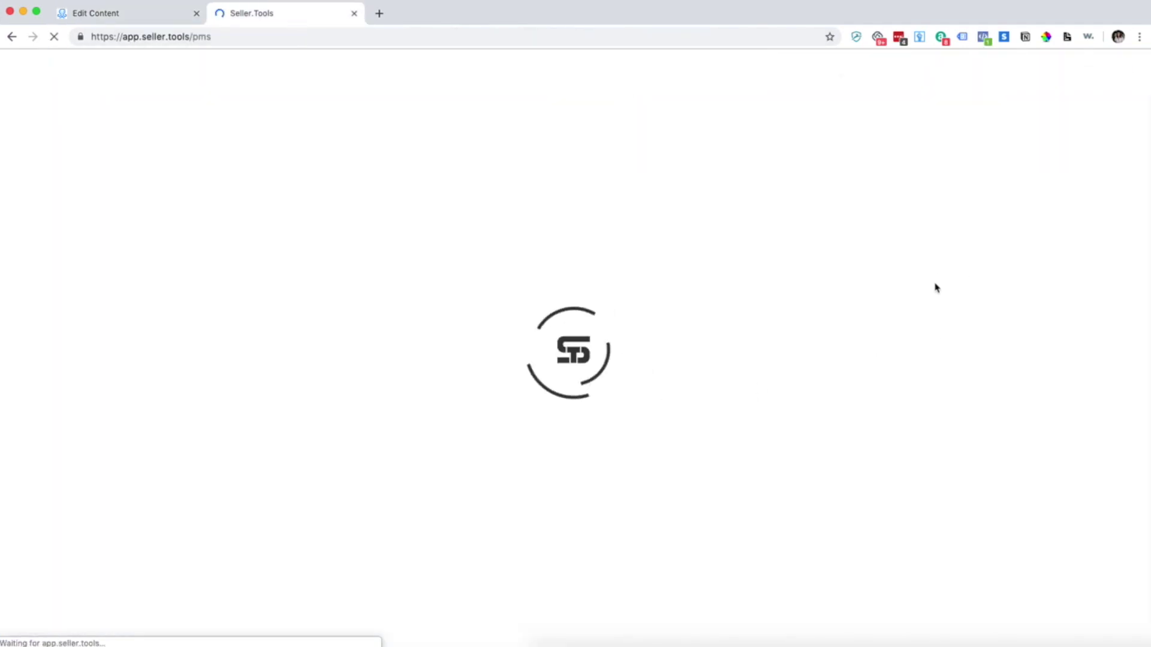
- Check that the Test promotion shows 2 of 10 coupons claimed (20%)
{"action": "left_click_drag", "start_coordinate": [1003, 275], "coordinate": [985, 280]}
{"action": "left_click", "coordinate": [1028, 279]}
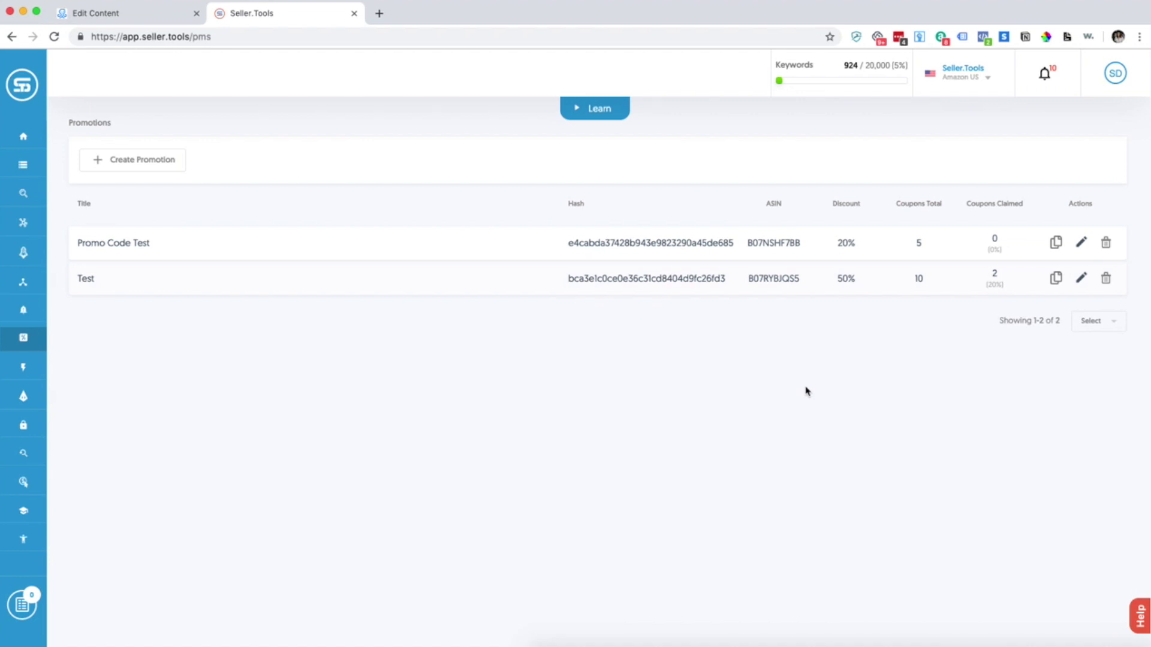
{"action": "mouse_move", "coordinate": [971, 277]}
{"action": "left_mouse_down"}
{"action": "mouse_move", "coordinate": [1041, 288]}
{"action": "mouse_move", "coordinate": [973, 289]}
{"action": "left_mouse_up"}
{"action": "left_click", "coordinate": [145, 17]}
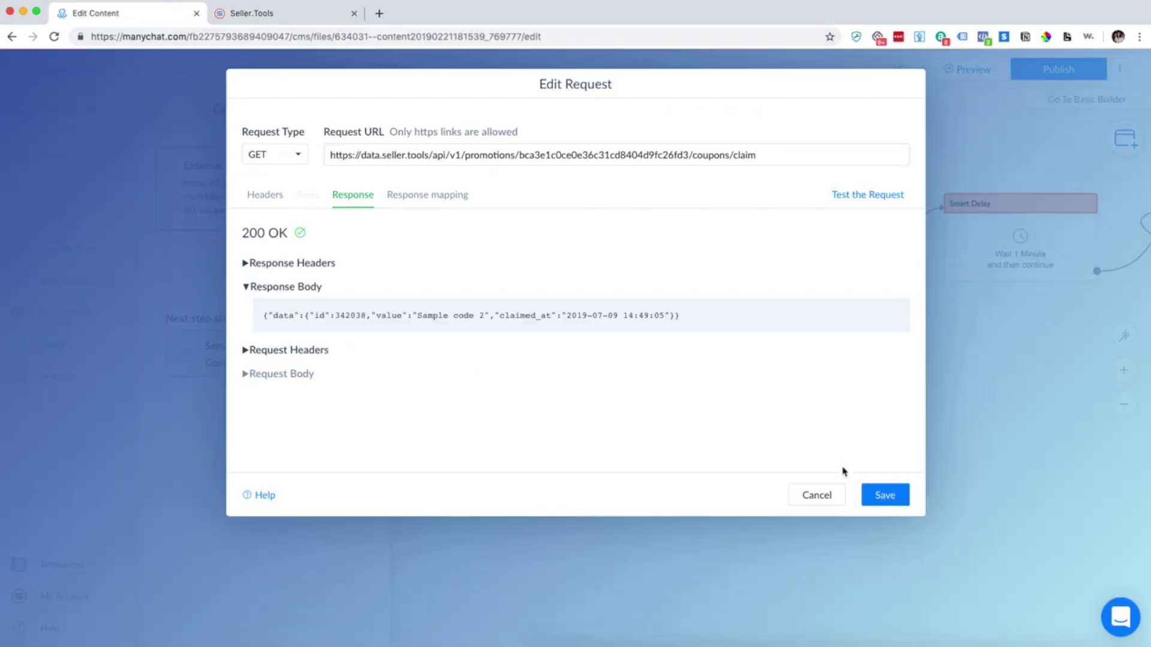
- Save the coupon-claim request, then inspect the Buy Now button in Code/URL Distribution
{"action": "left_click", "coordinate": [880, 498]}
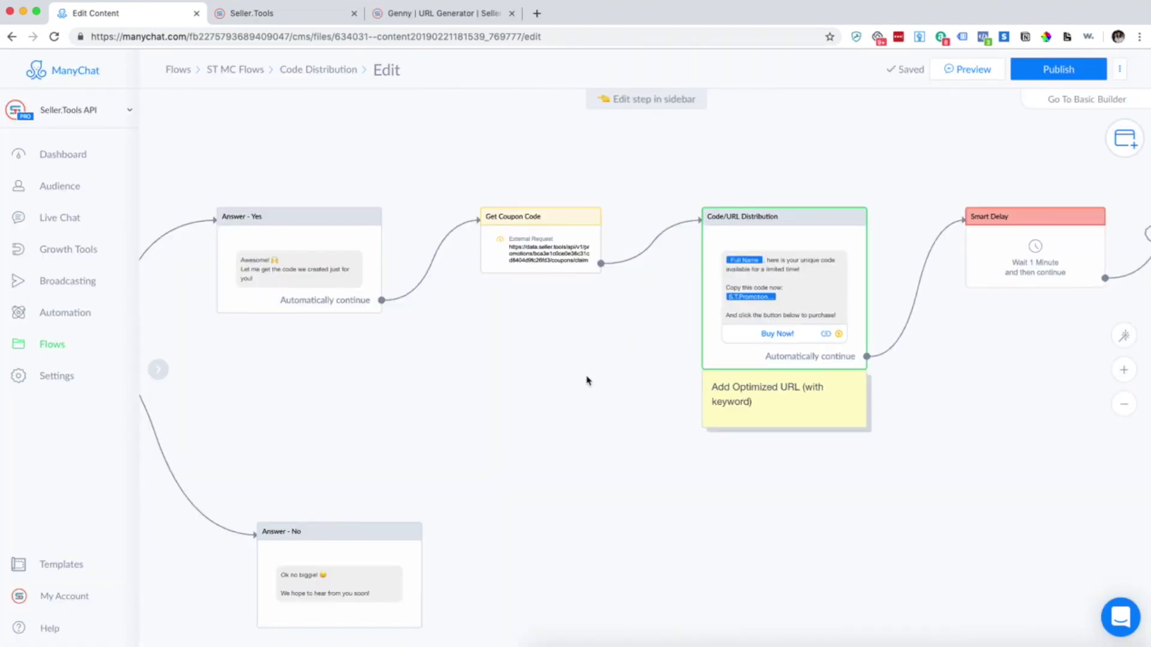
{"action": "scroll", "coordinate": [800, 342], "scroll_direction": "right", "scroll_amount": 3}
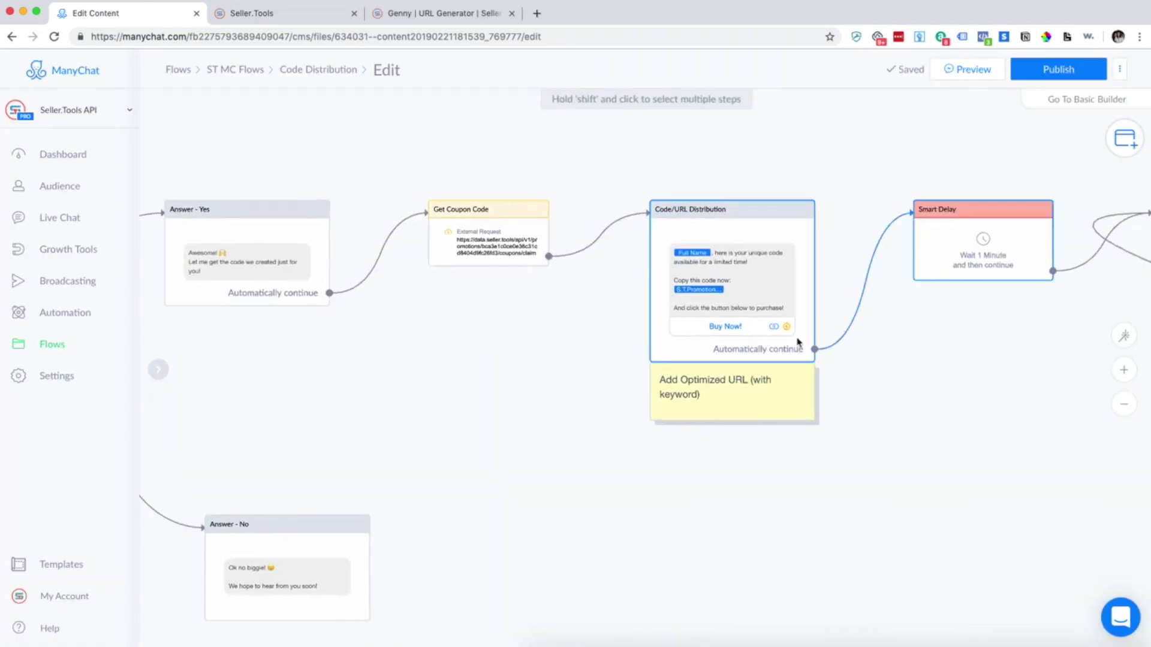
{"action": "scroll", "coordinate": [693, 321], "scroll_direction": "up", "scroll_amount": 3}
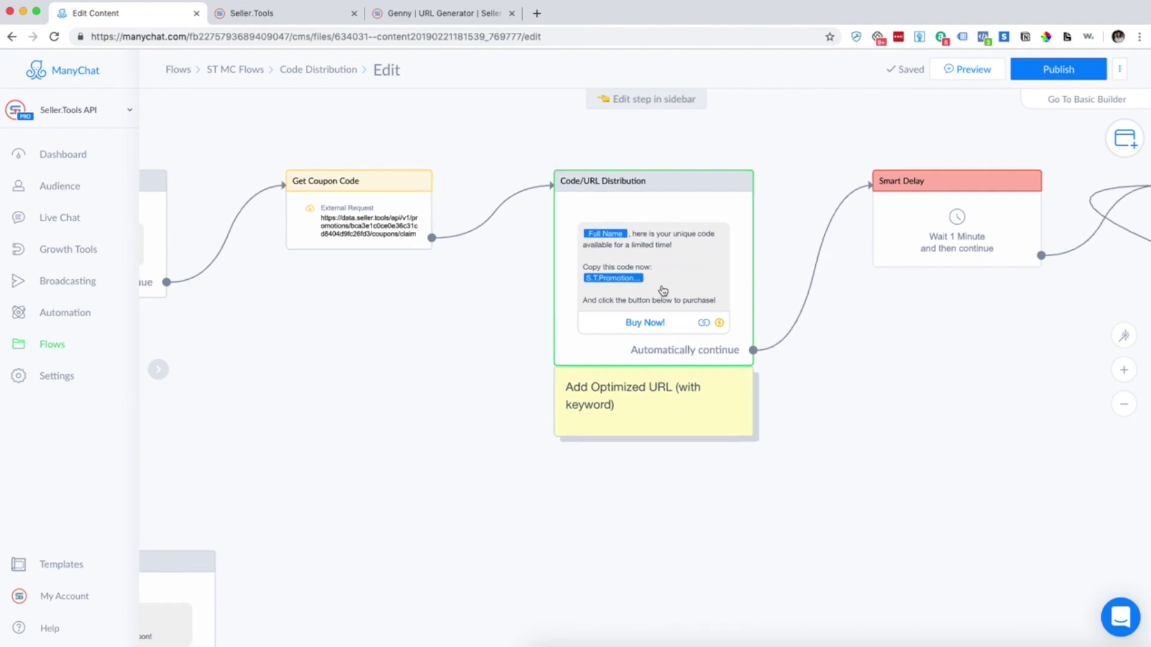
{"action": "scroll", "coordinate": [663, 295], "scroll_direction": "up", "scroll_amount": 2}
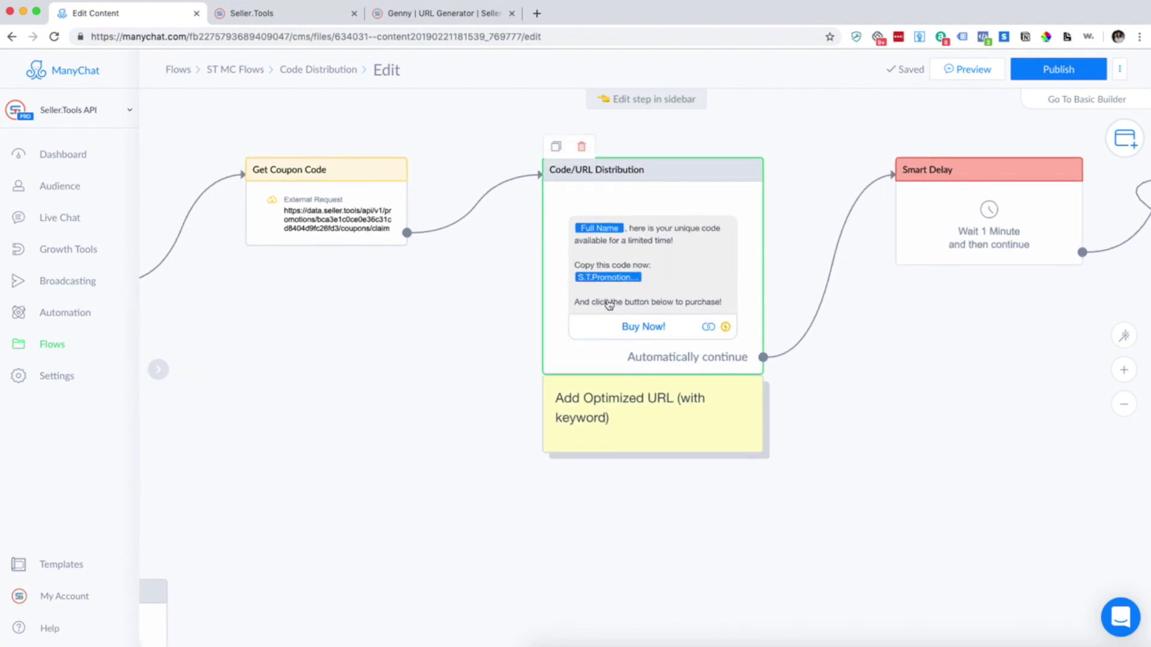
{"action": "left_click", "coordinate": [628, 329]}
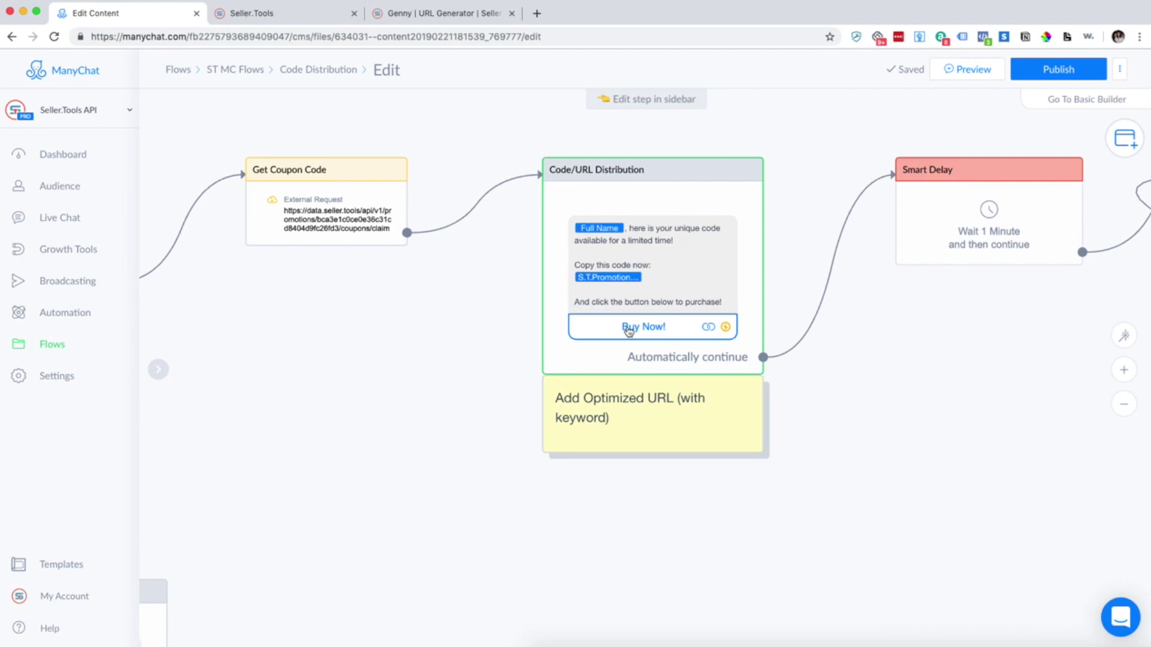
{"action": "left_click", "coordinate": [912, 362]}
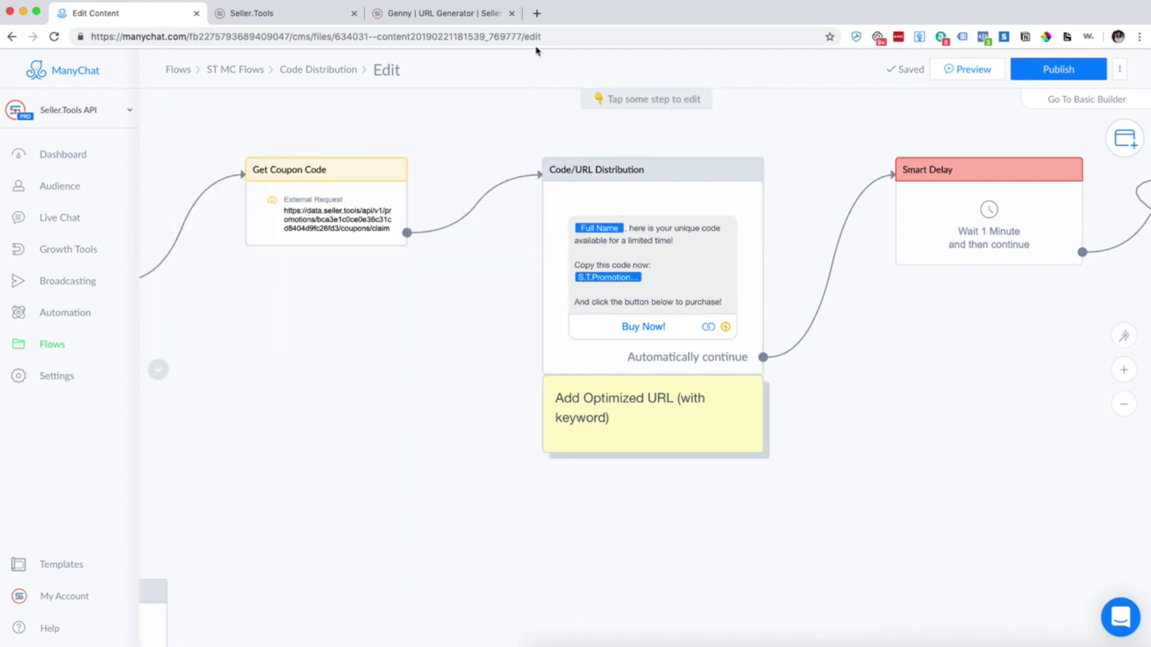
{"action": "left_click", "coordinate": [443, 20]}
- Copy the promotion's ASIN B07RYBJQS5 and locate Genny's 2-Step via Field-ASIN generator
{"action": "left_click", "coordinate": [291, 7]}
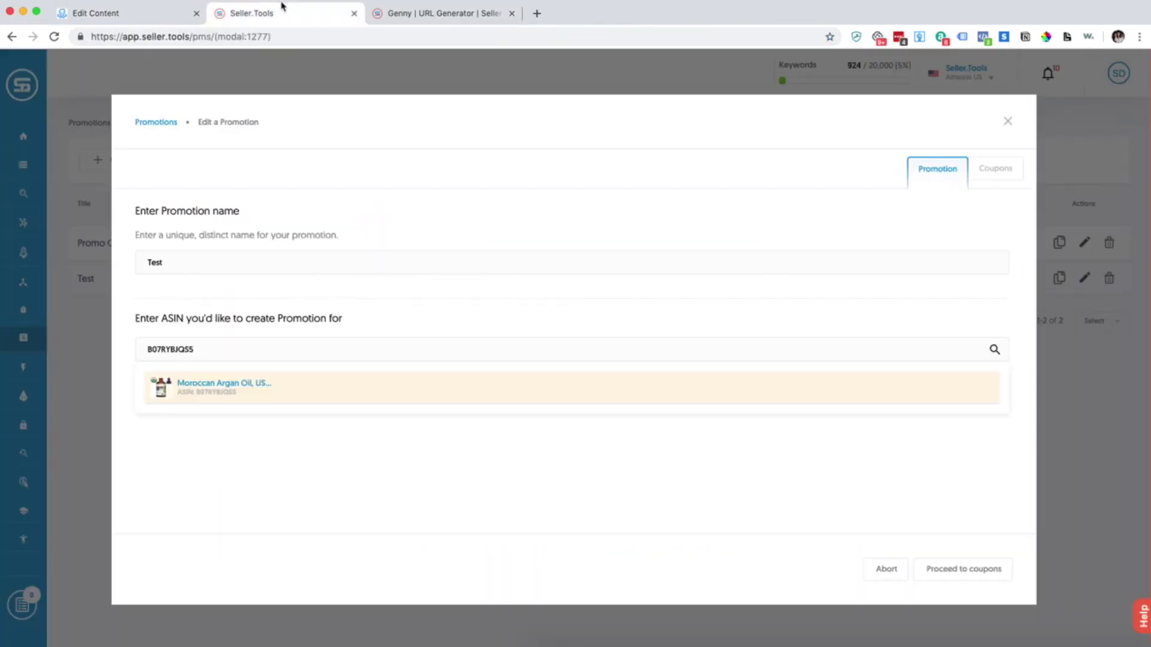
{"action": "double_click", "coordinate": [171, 348]}
{"action": "key", "text": "super+c"}
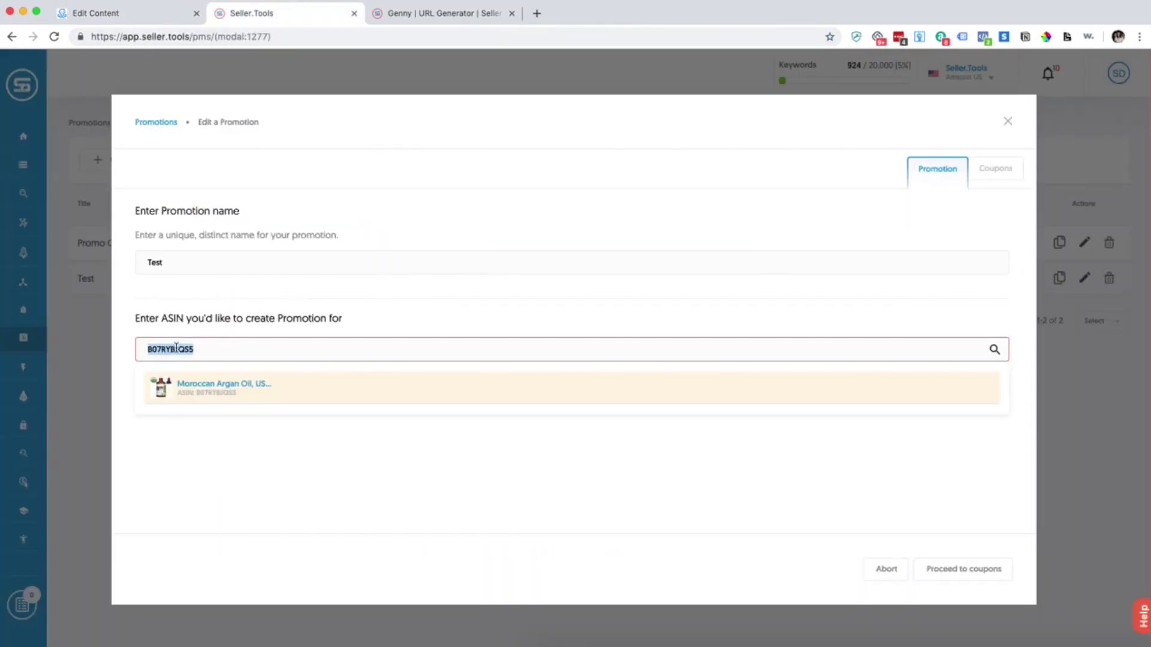
{"action": "left_click", "coordinate": [443, 14]}
{"action": "scroll", "coordinate": [359, 360], "scroll_direction": "down", "scroll_amount": 1}
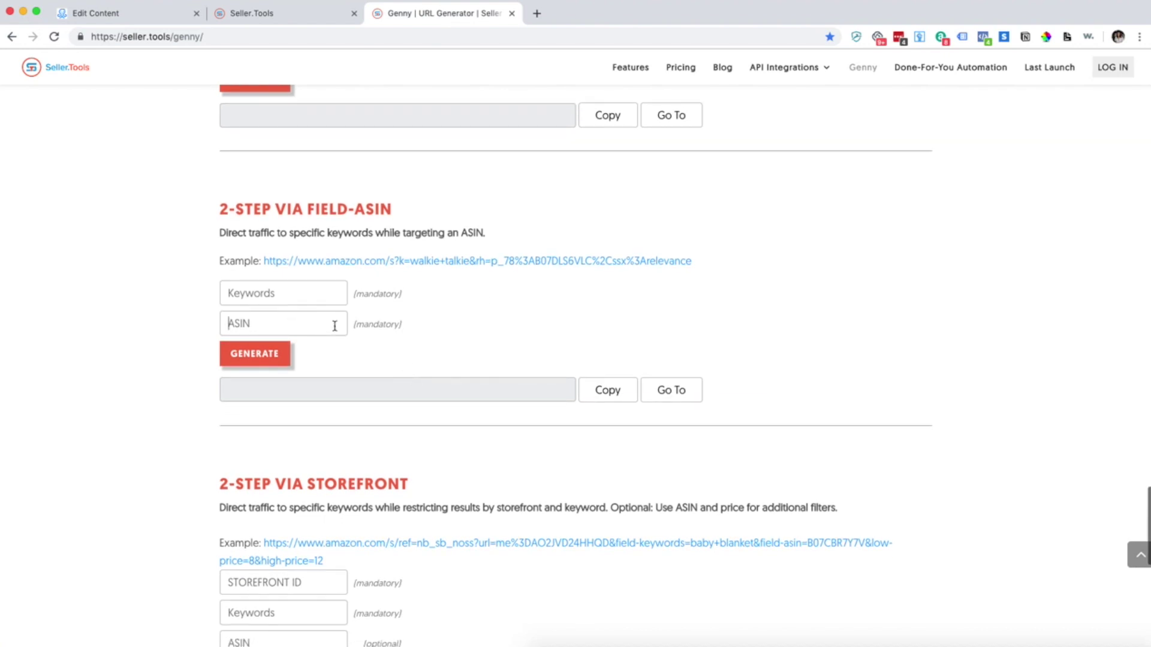
{"action": "left_click_drag", "start_coordinate": [234, 208], "coordinate": [209, 214]}
{"action": "left_click", "coordinate": [431, 211]}
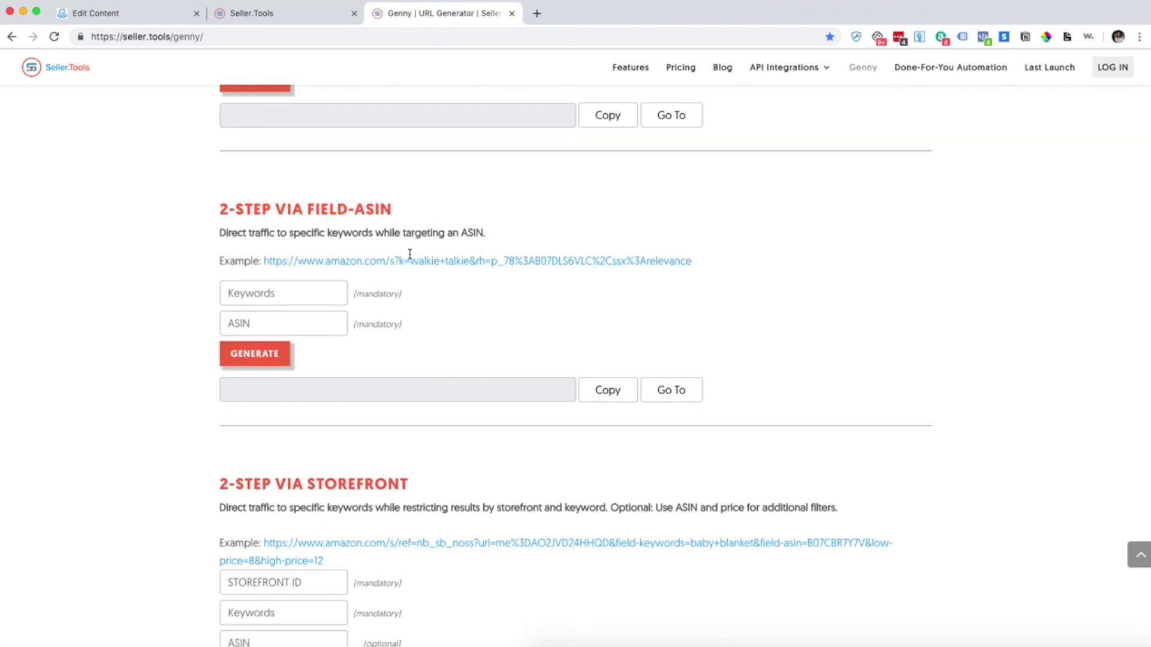
- Generate and copy a field-ASIN Amazon URL for B07RYBJQS5 with keywords 'argan oil'
{"action": "left_click", "coordinate": [306, 324]}
{"action": "key", "text": "super+v"}
{"action": "type", "text": "argan o"}
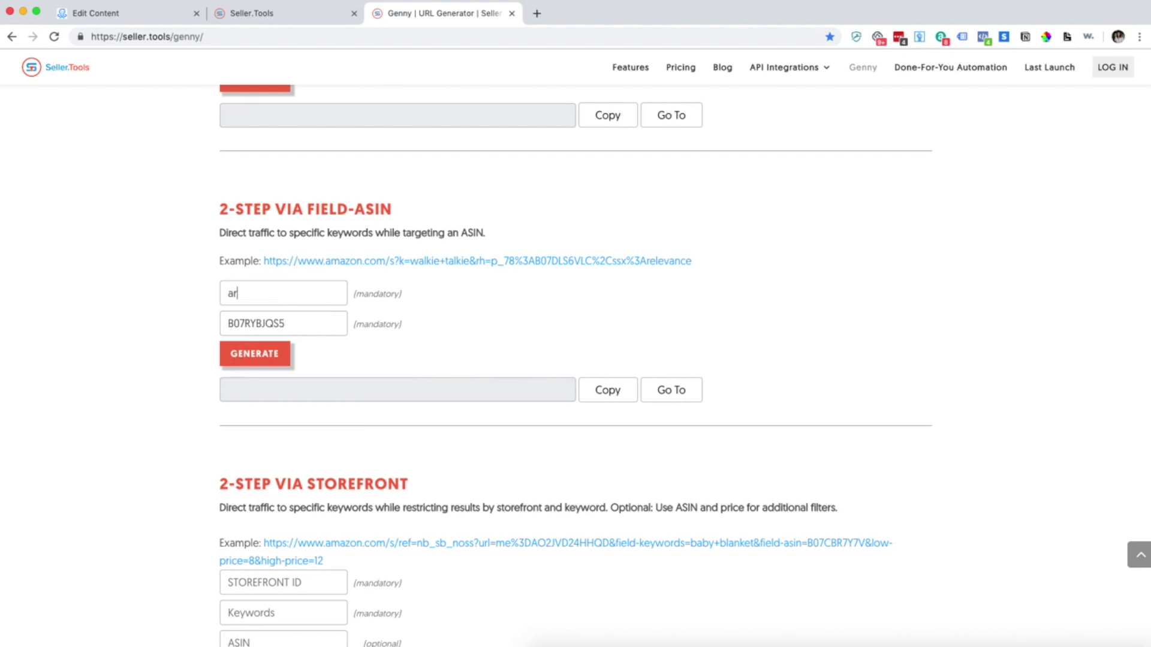
{"action": "left_click", "coordinate": [277, 360]}
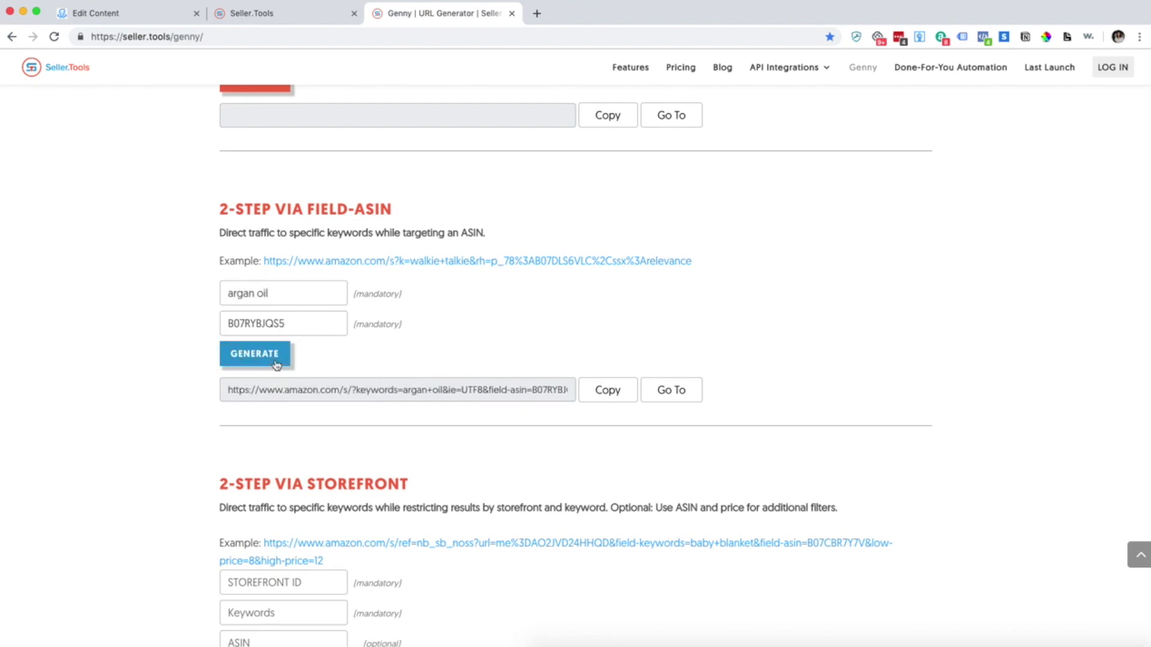
{"action": "left_click", "coordinate": [610, 388]}
{"action": "left_click", "coordinate": [316, 14]}
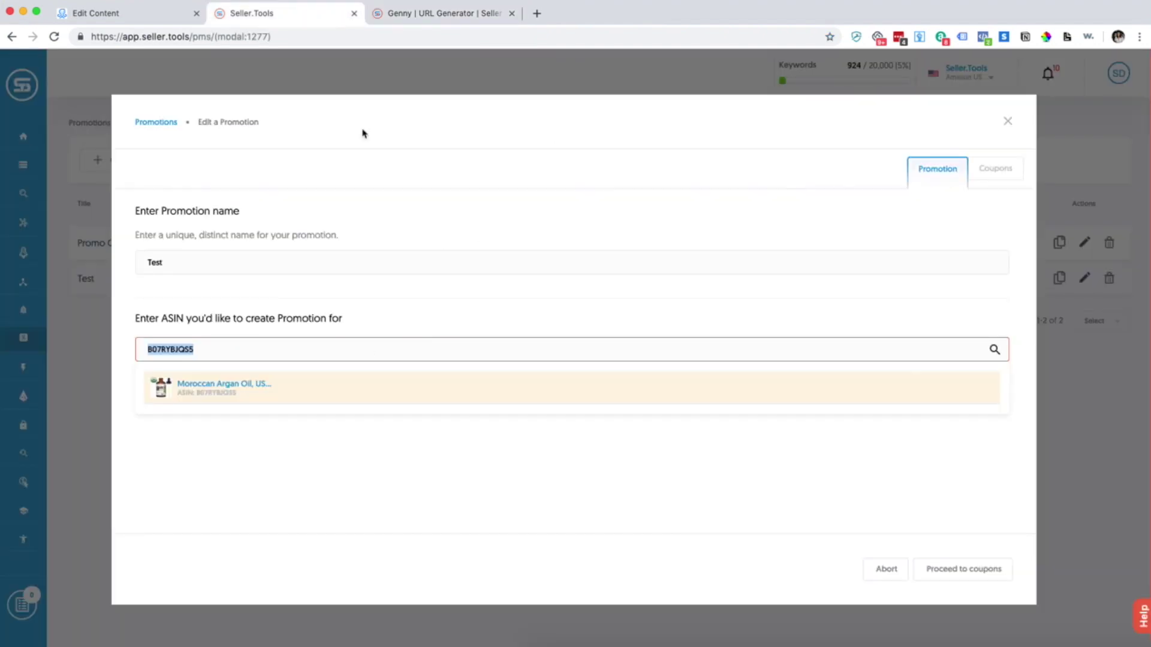
{"action": "left_click", "coordinate": [161, 13]}
{"action": "left_click", "coordinate": [627, 330]}
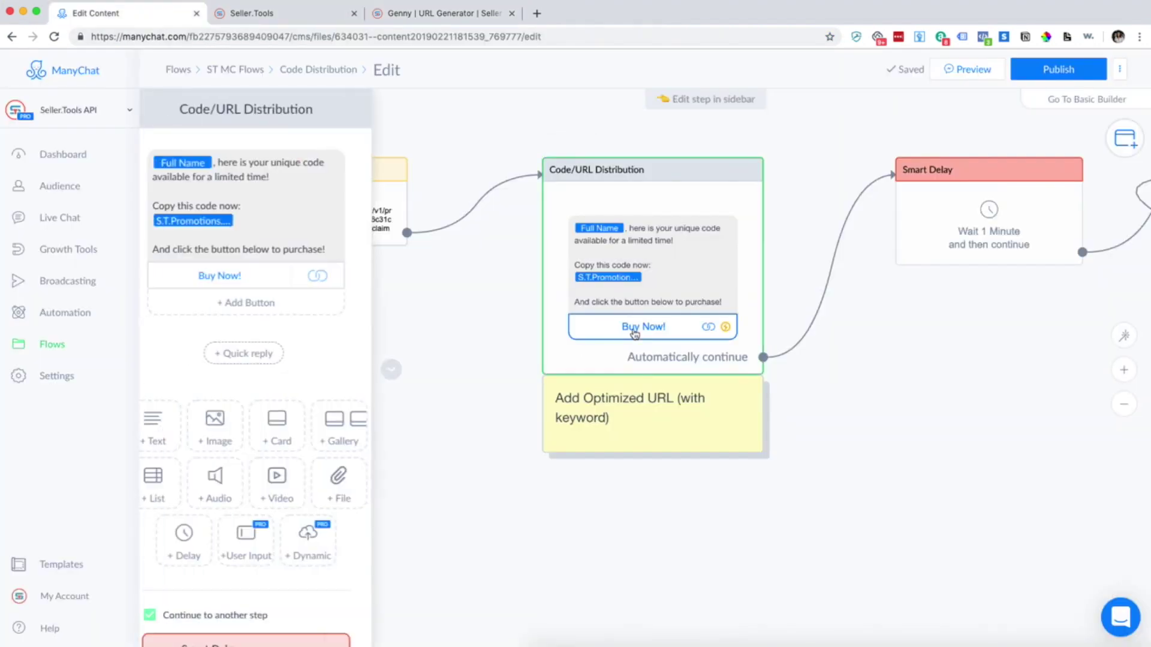
{"action": "left_click", "coordinate": [337, 277]}
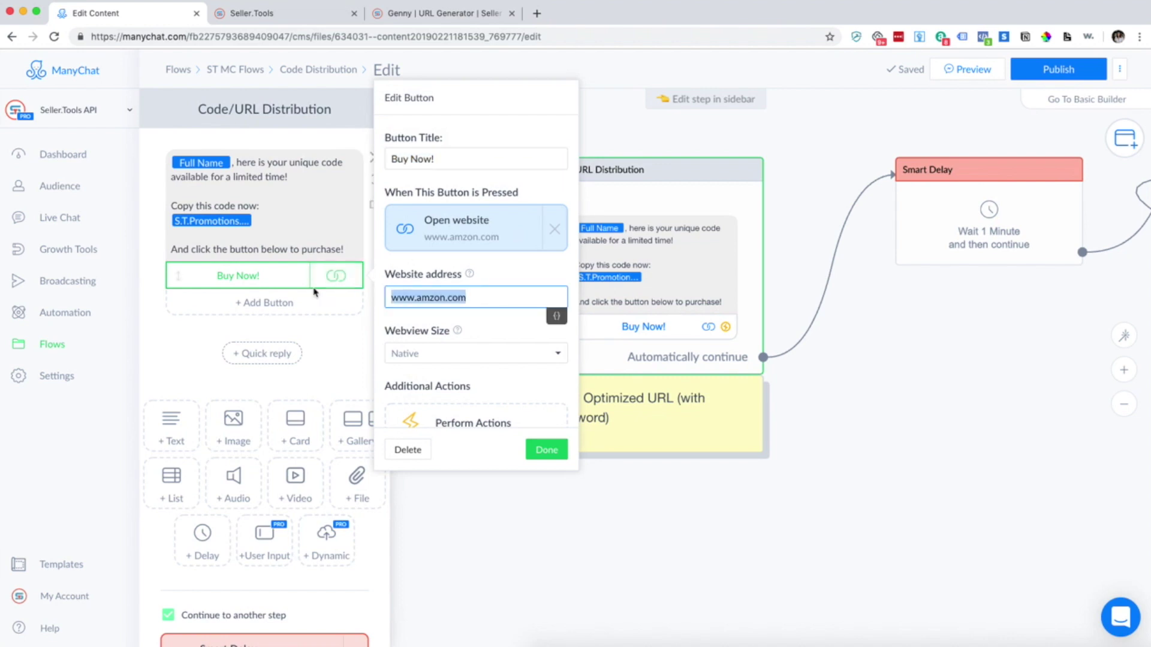
{"action": "type", "text": "https://www.amazon.com/s/?keywords=argan+oil&ie=UTF8&field-asin=B07RYBJQS5&rh=i:aps,ssx:relevance"}
{"action": "left_click", "coordinate": [546, 452]}
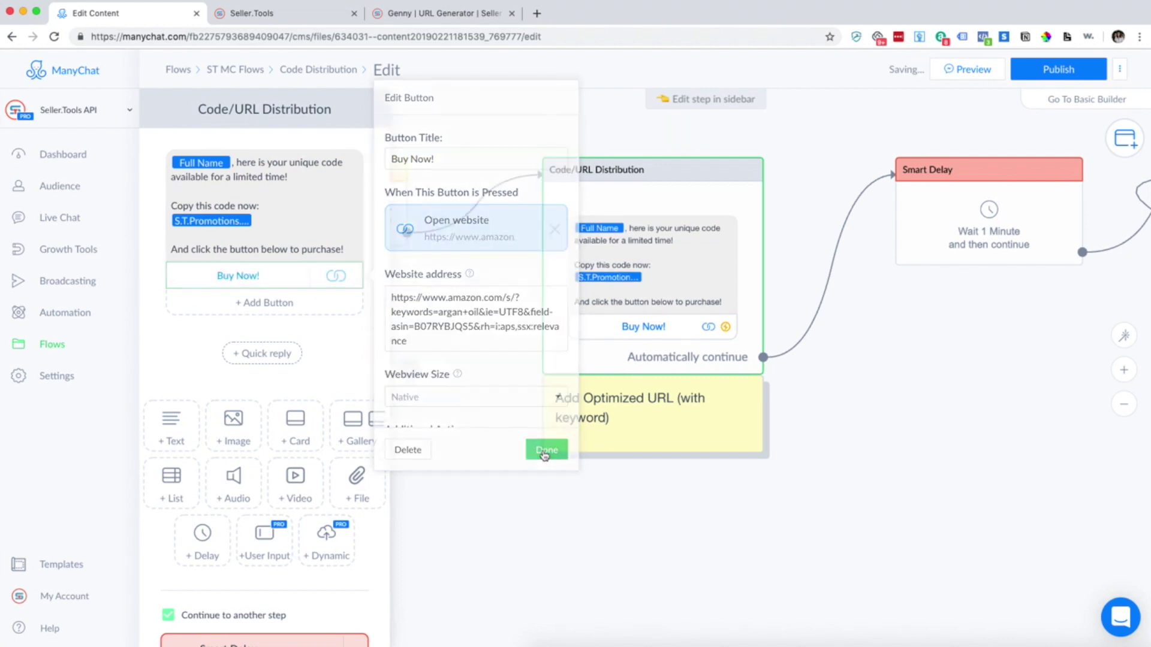
{"action": "left_click_drag", "start_coordinate": [966, 406], "coordinate": [751, 402]}
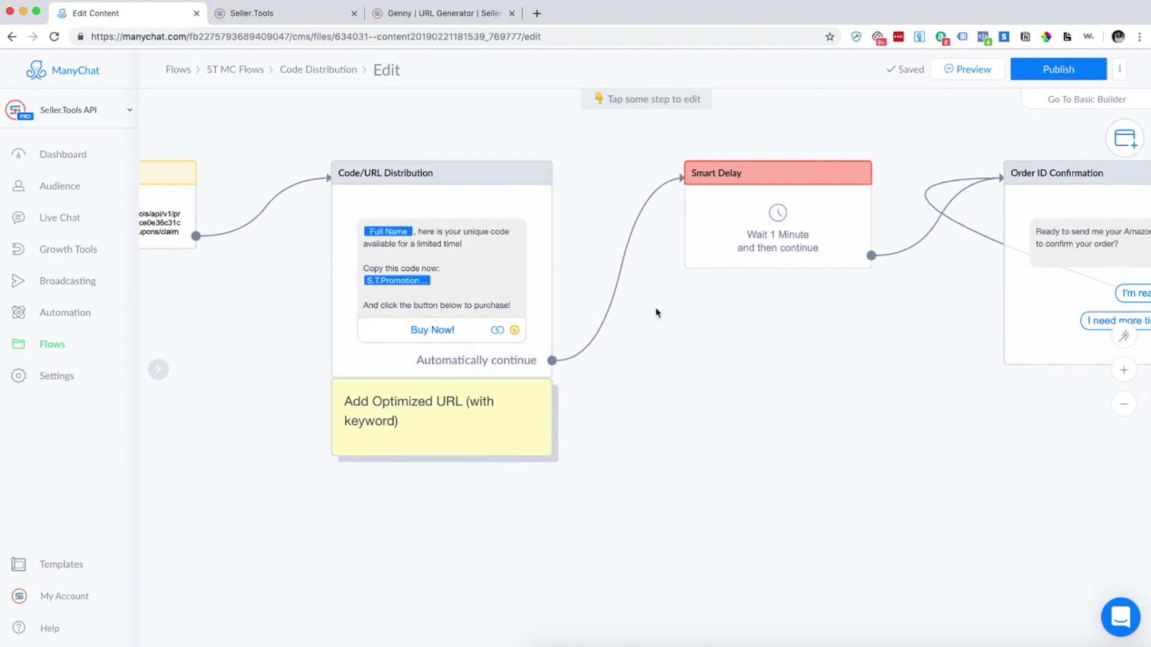
- Pan the flow canvas past Smart Delay until the Valid Order ID Filter step is visible
{"action": "left_click_drag", "start_coordinate": [825, 316], "coordinate": [534, 332]}
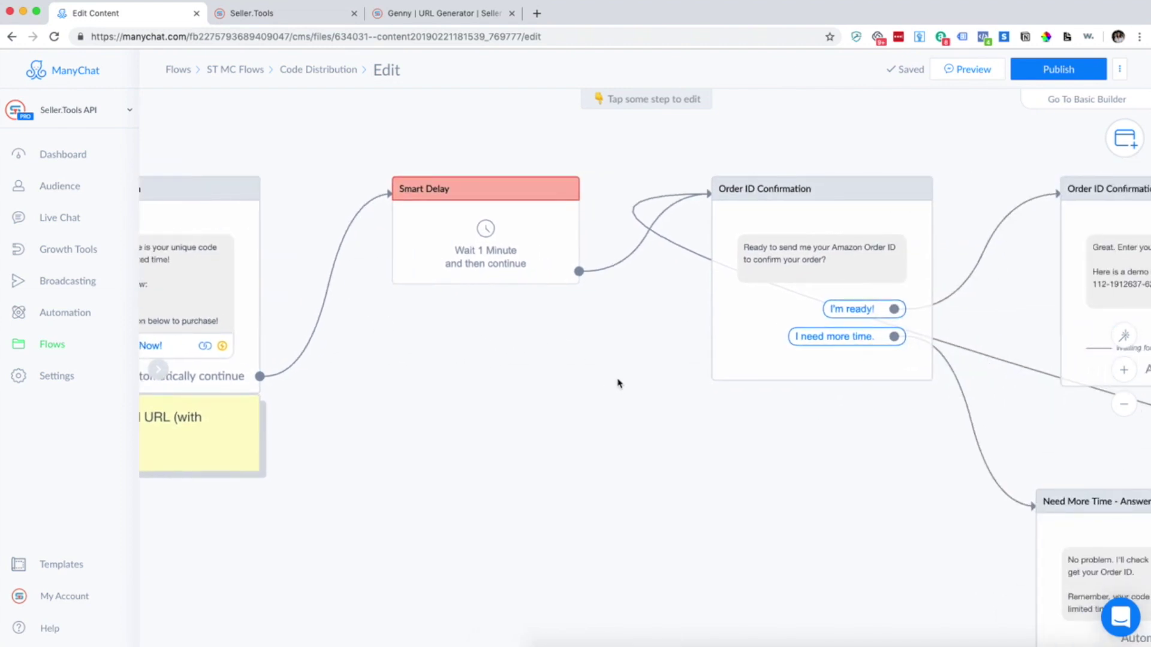
{"action": "left_click_drag", "start_coordinate": [619, 384], "coordinate": [460, 388]}
{"action": "scroll", "coordinate": [488, 403], "scroll_direction": "down", "scroll_amount": 2}
{"action": "left_click_drag", "start_coordinate": [619, 493], "coordinate": [594, 467]}
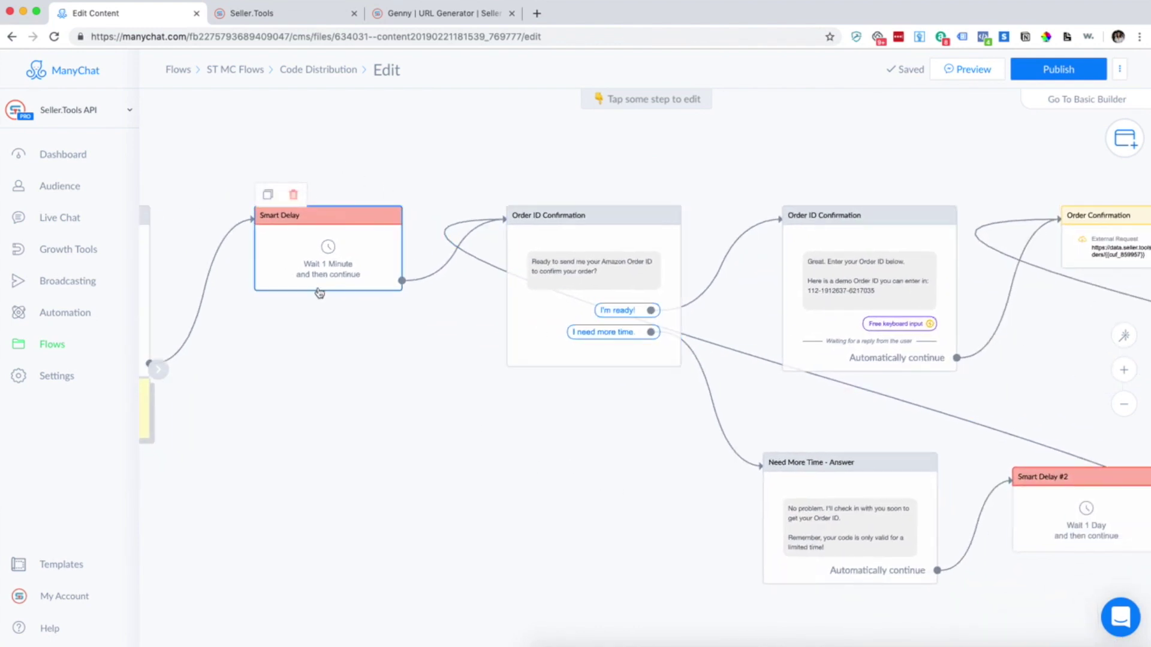
{"action": "scroll", "coordinate": [371, 359], "scroll_direction": "right", "scroll_amount": 5}
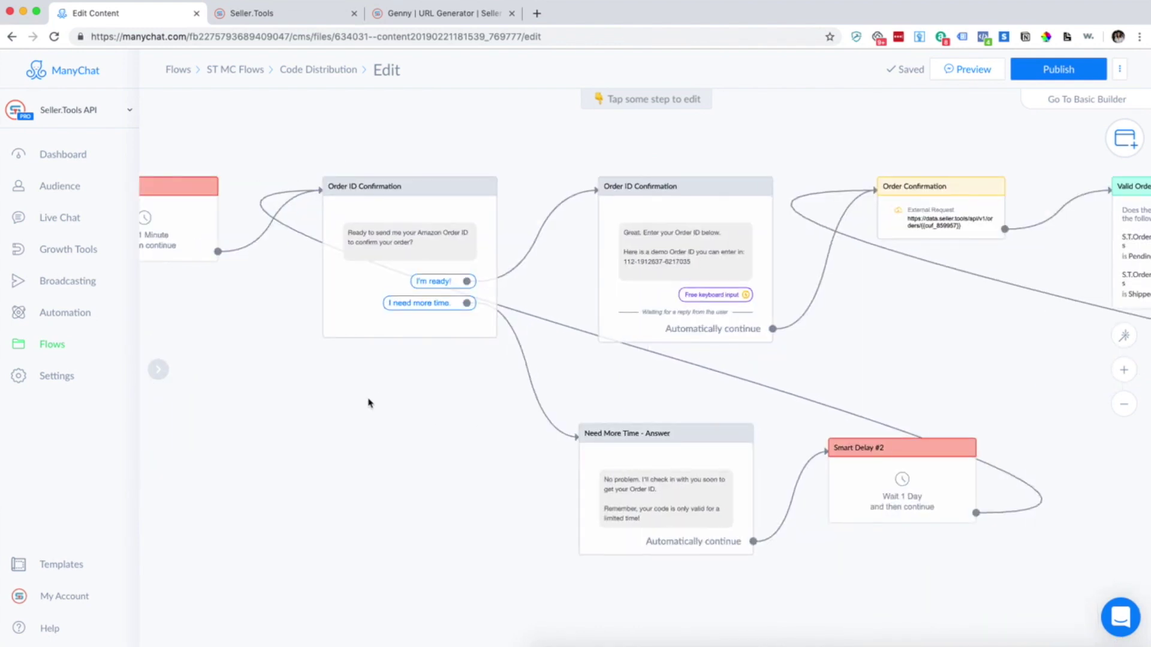
{"action": "scroll", "coordinate": [384, 393], "scroll_direction": "right", "scroll_amount": 2}
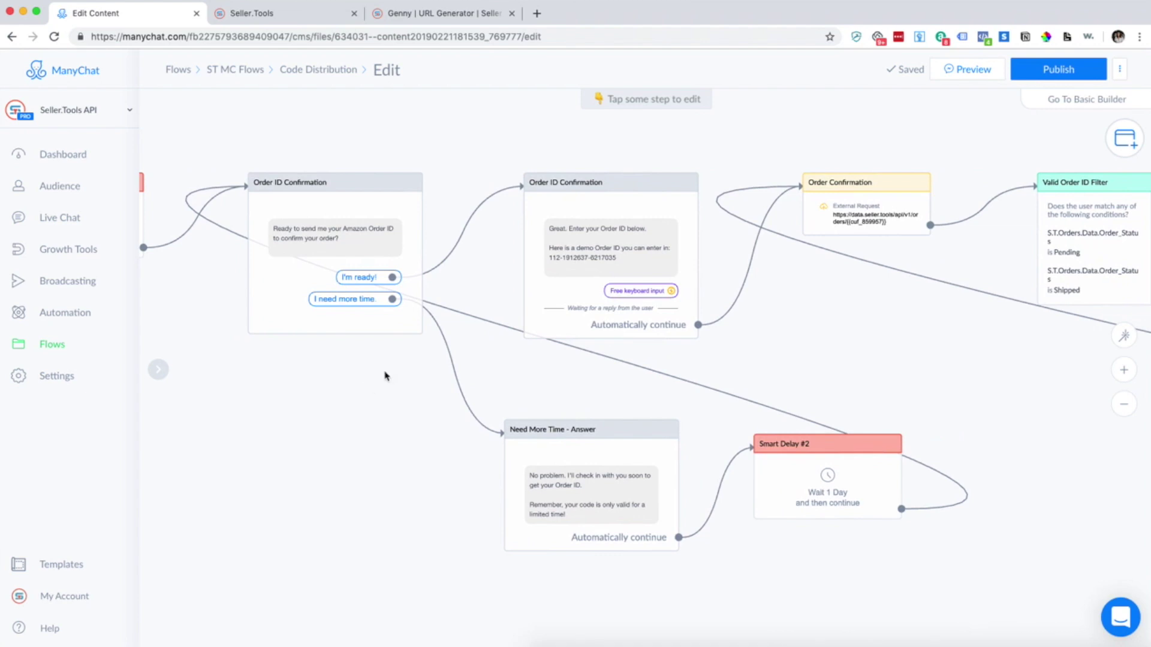
{"action": "left_click_drag", "start_coordinate": [388, 376], "coordinate": [312, 382]}
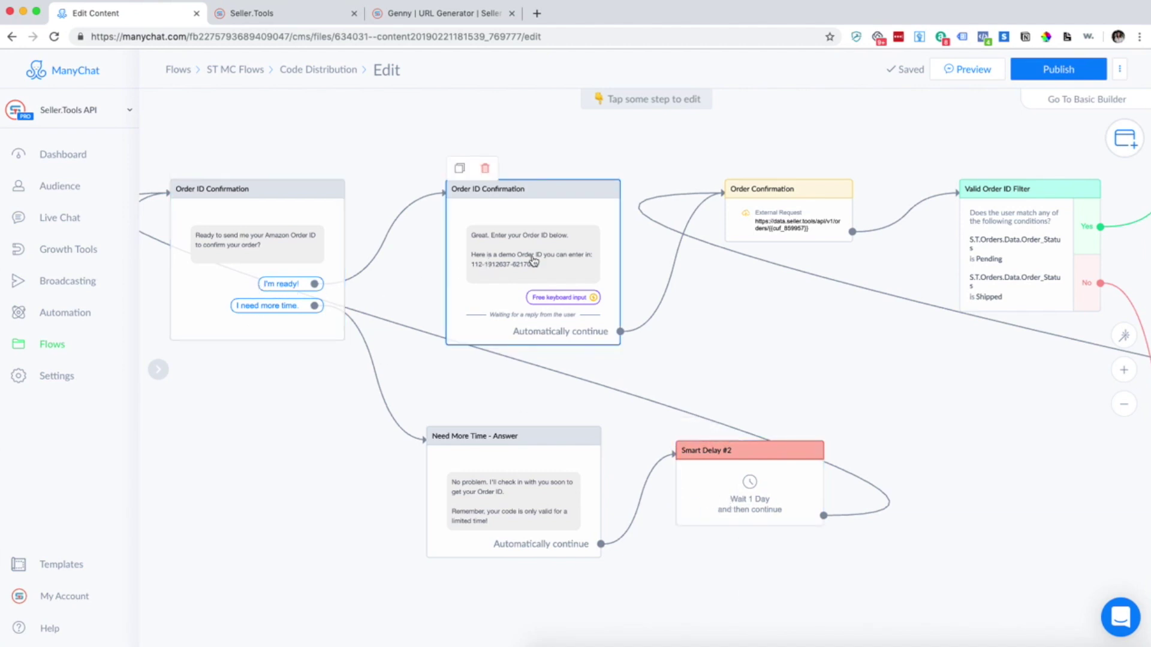
- Open the Order Confirmation step's GET request to the Seller.Tools orders endpoint in Edit Request
{"action": "left_click", "coordinate": [533, 278]}
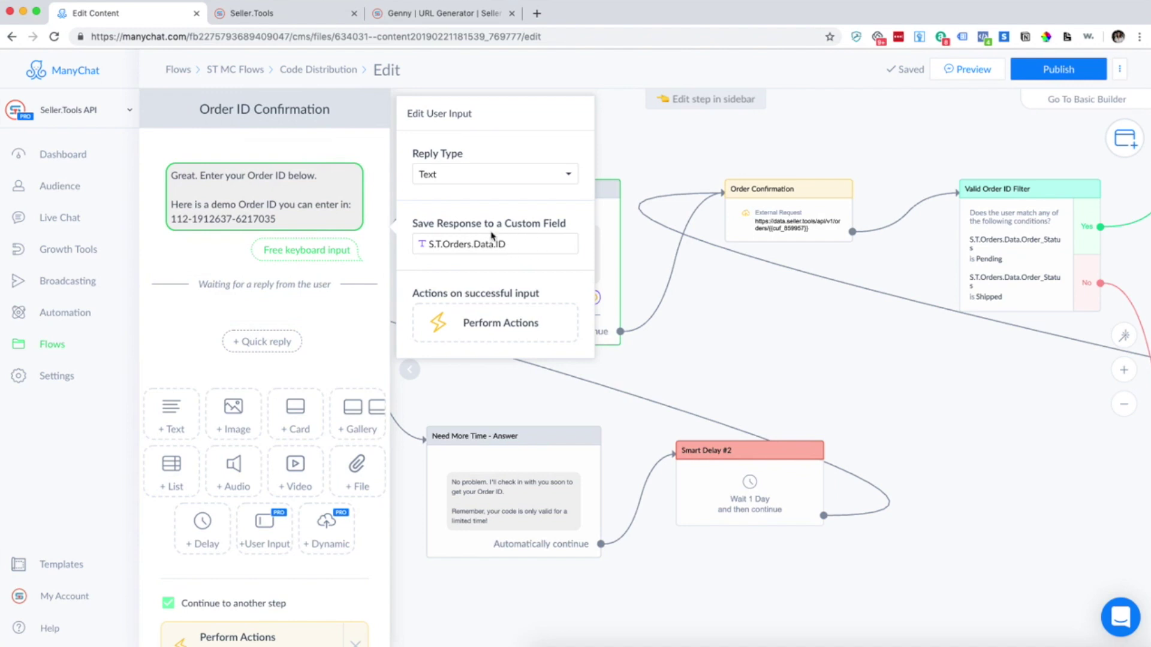
{"action": "left_click", "coordinate": [798, 292]}
{"action": "left_click", "coordinate": [790, 229]}
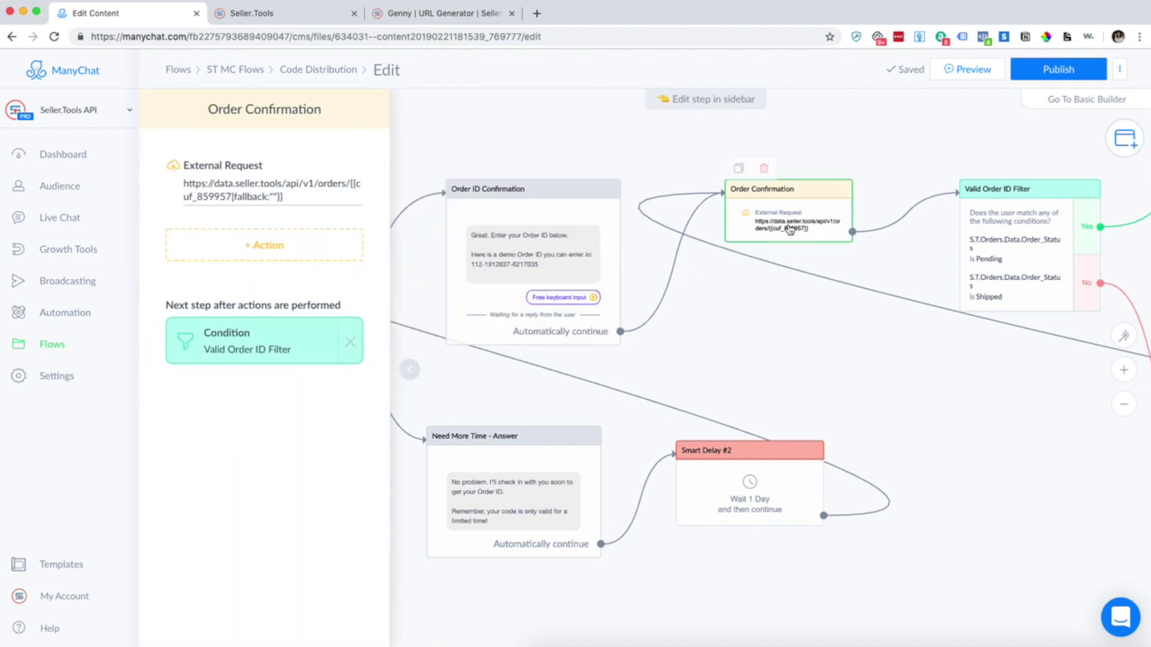
{"action": "left_click", "coordinate": [218, 183]}
- Insert the ST.API custom bot field as the Authorization value, verify the URL's order ID variable, and save
{"action": "left_click", "coordinate": [568, 247]}
{"action": "left_click", "coordinate": [660, 266]}
{"action": "scroll", "coordinate": [588, 362], "scroll_direction": "down", "scroll_amount": 10}
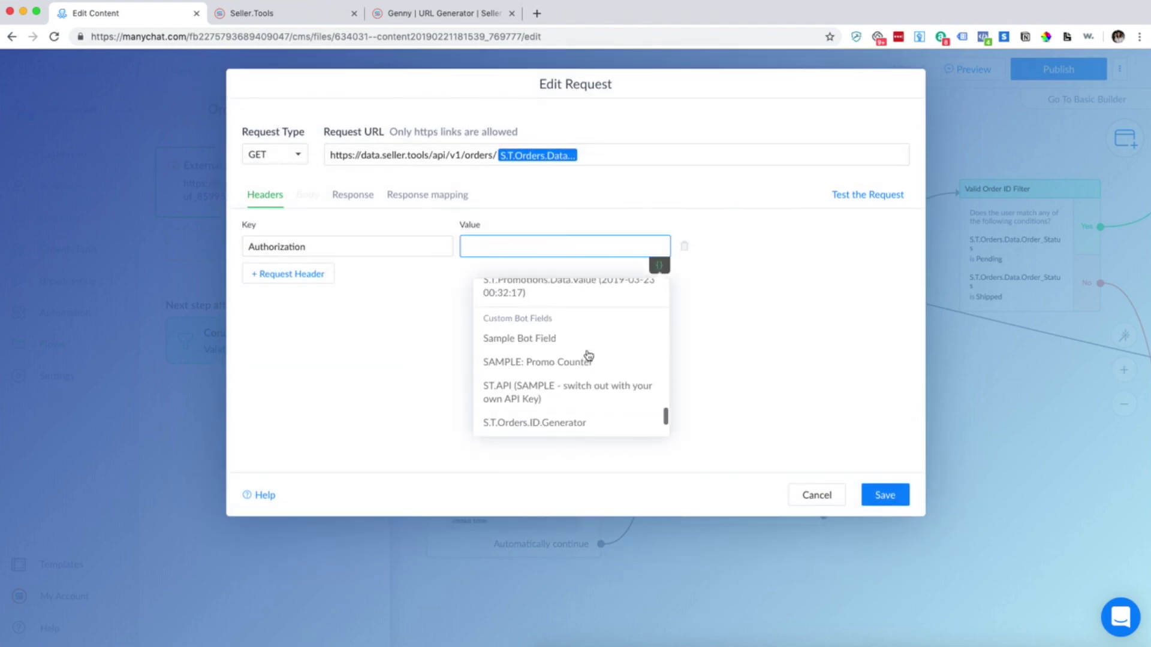
{"action": "left_click", "coordinate": [571, 396]}
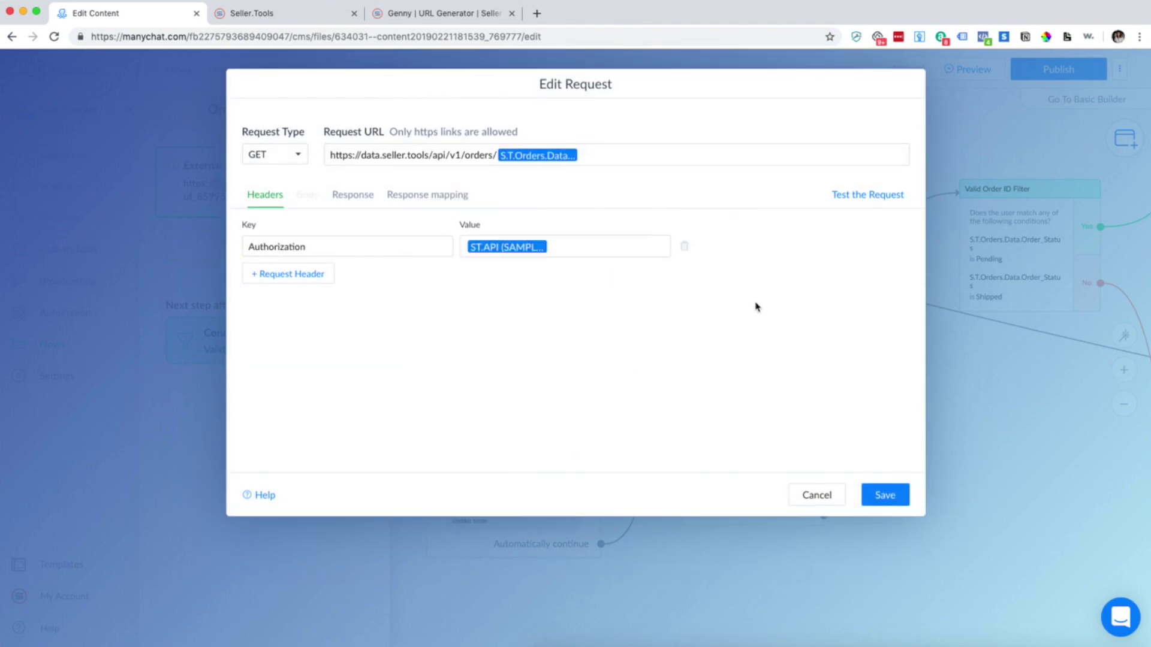
{"action": "left_click", "coordinate": [570, 157]}
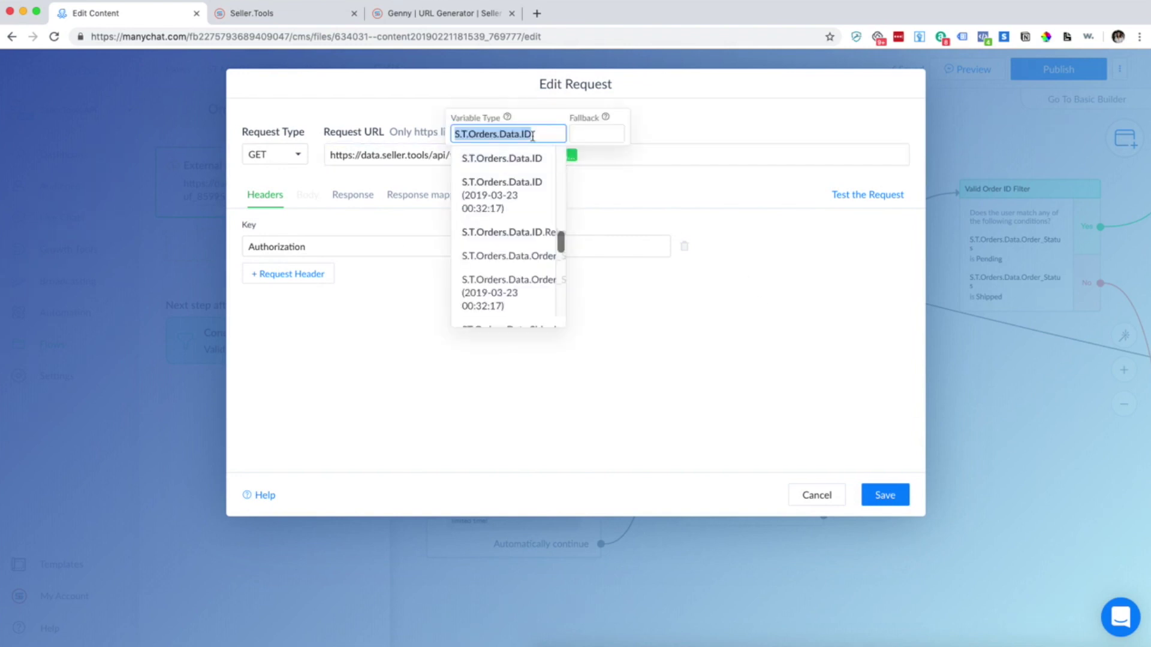
{"action": "left_click", "coordinate": [616, 159]}
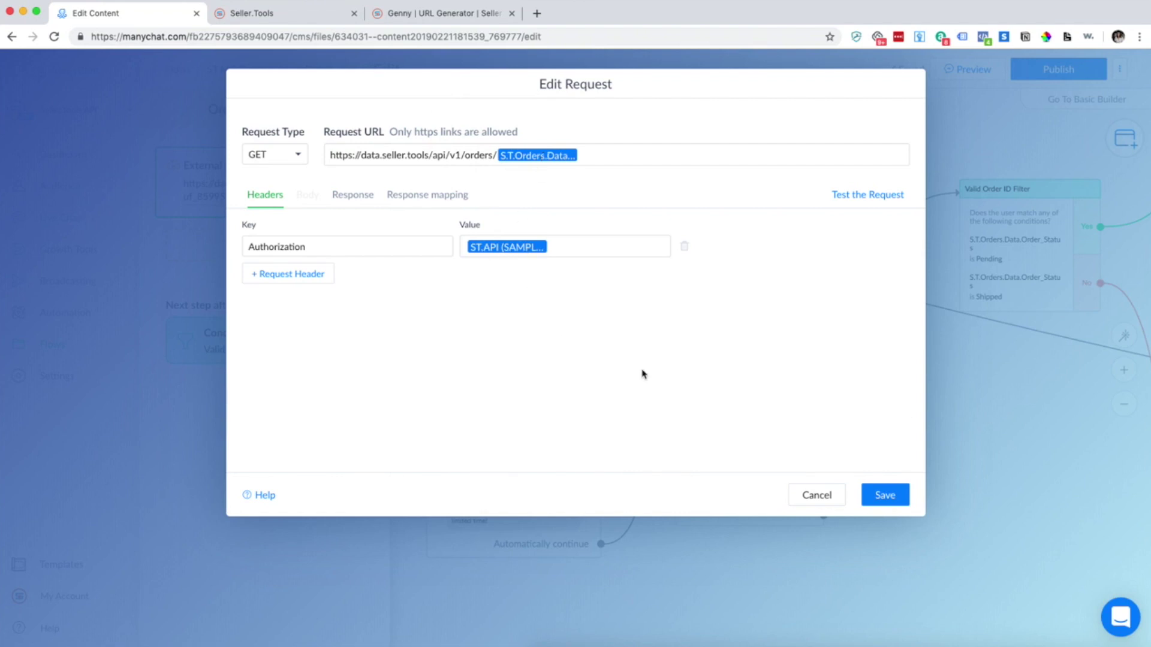
{"action": "left_click", "coordinate": [873, 499]}
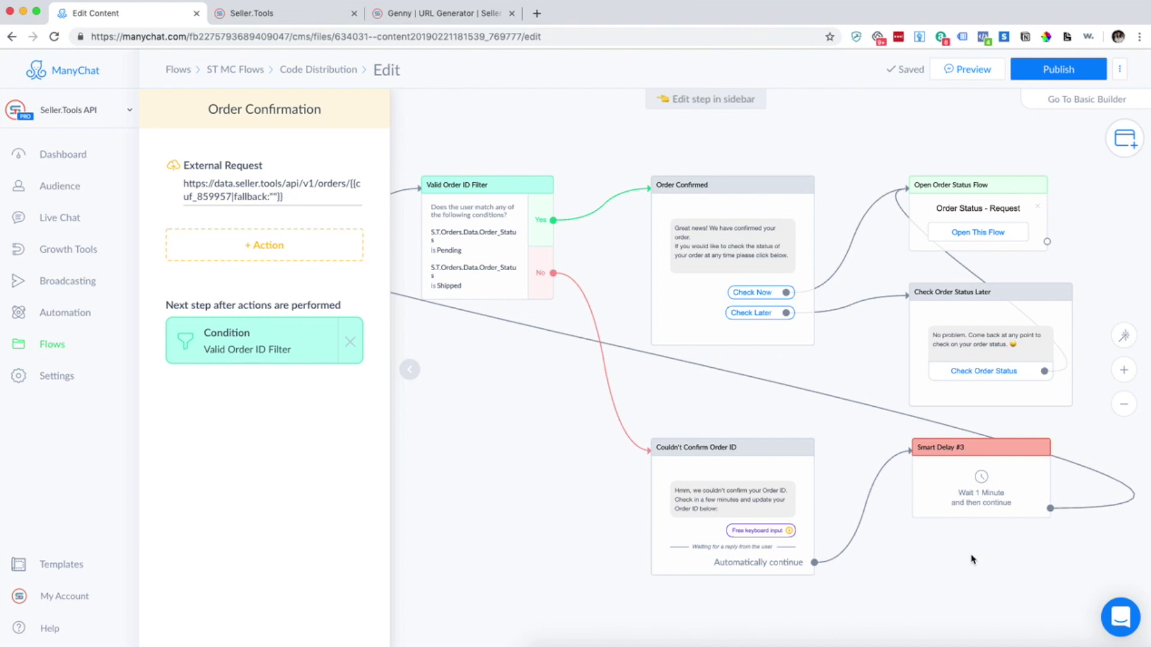
- Close the Order Confirmation editor and pan and zoom to show the whole Code Distribution flow
{"action": "left_click_drag", "start_coordinate": [972, 560], "coordinate": [864, 555]}
{"action": "scroll", "coordinate": [936, 219], "scroll_direction": "up", "scroll_amount": 2}
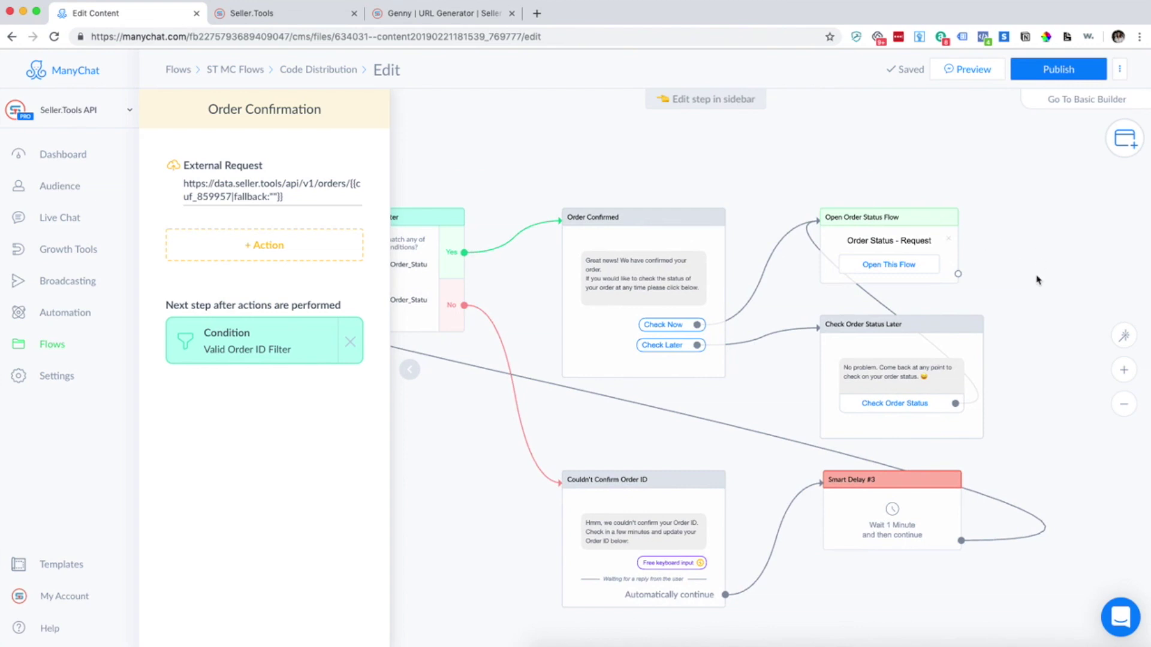
{"action": "scroll", "coordinate": [1019, 270], "scroll_direction": "left", "scroll_amount": 3}
{"action": "left_click_drag", "start_coordinate": [552, 407], "coordinate": [878, 371]}
{"action": "scroll", "coordinate": [879, 371], "scroll_direction": "down", "scroll_amount": 3}
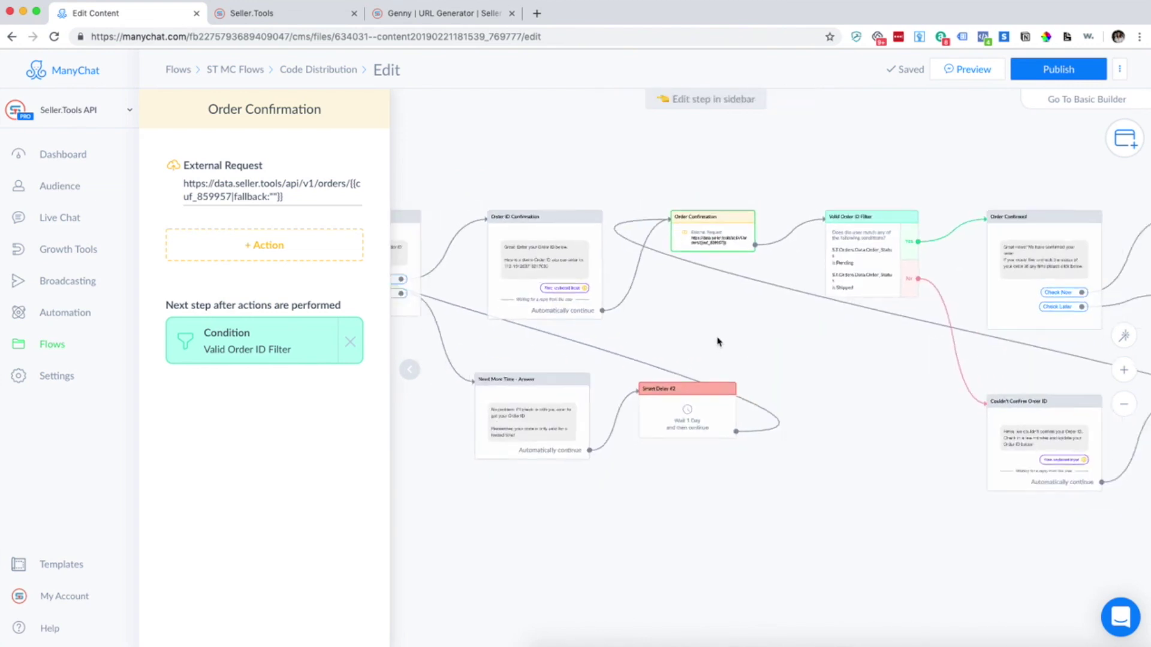
{"action": "left_click", "coordinate": [419, 370]}
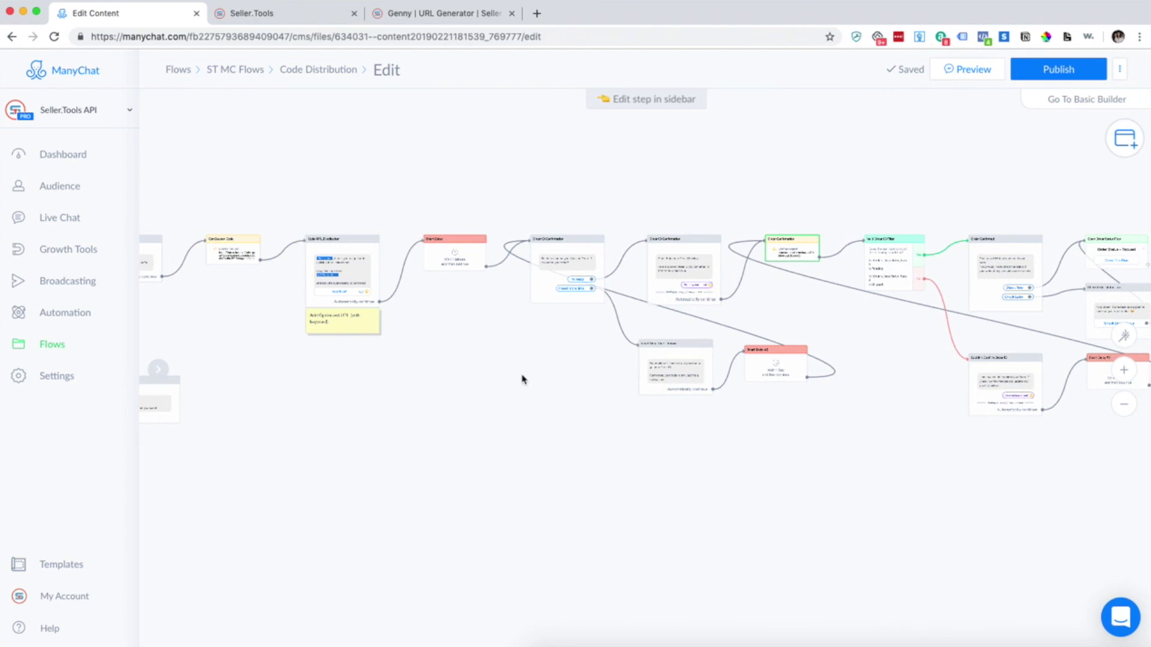
{"action": "left_click_drag", "start_coordinate": [522, 381], "coordinate": [640, 396]}
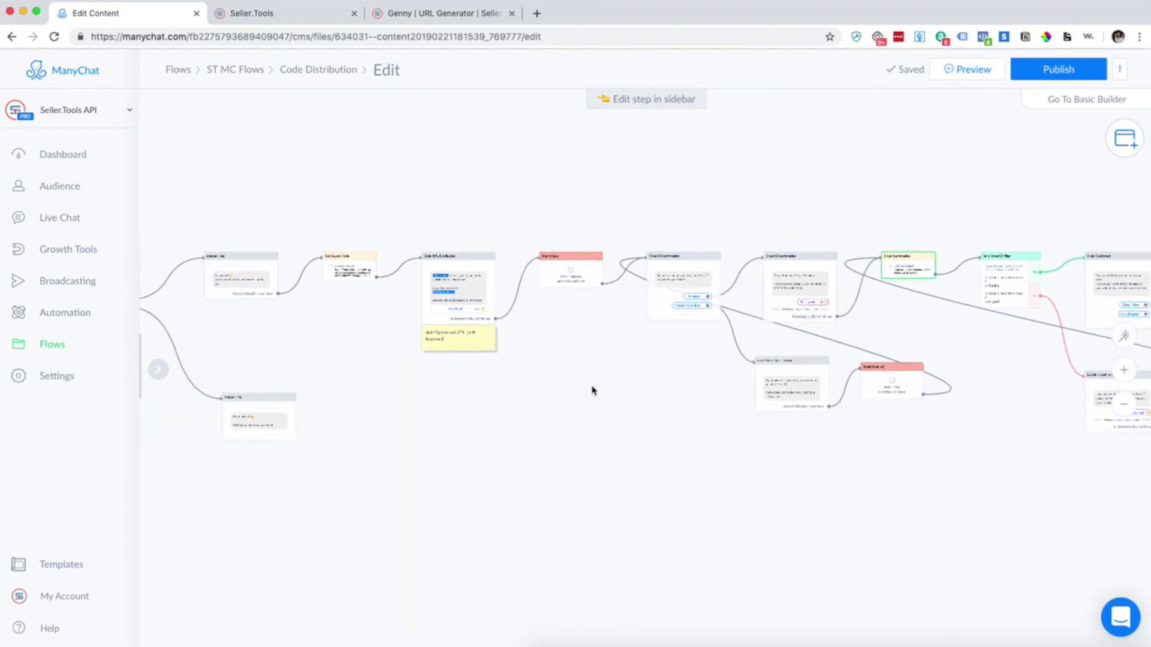